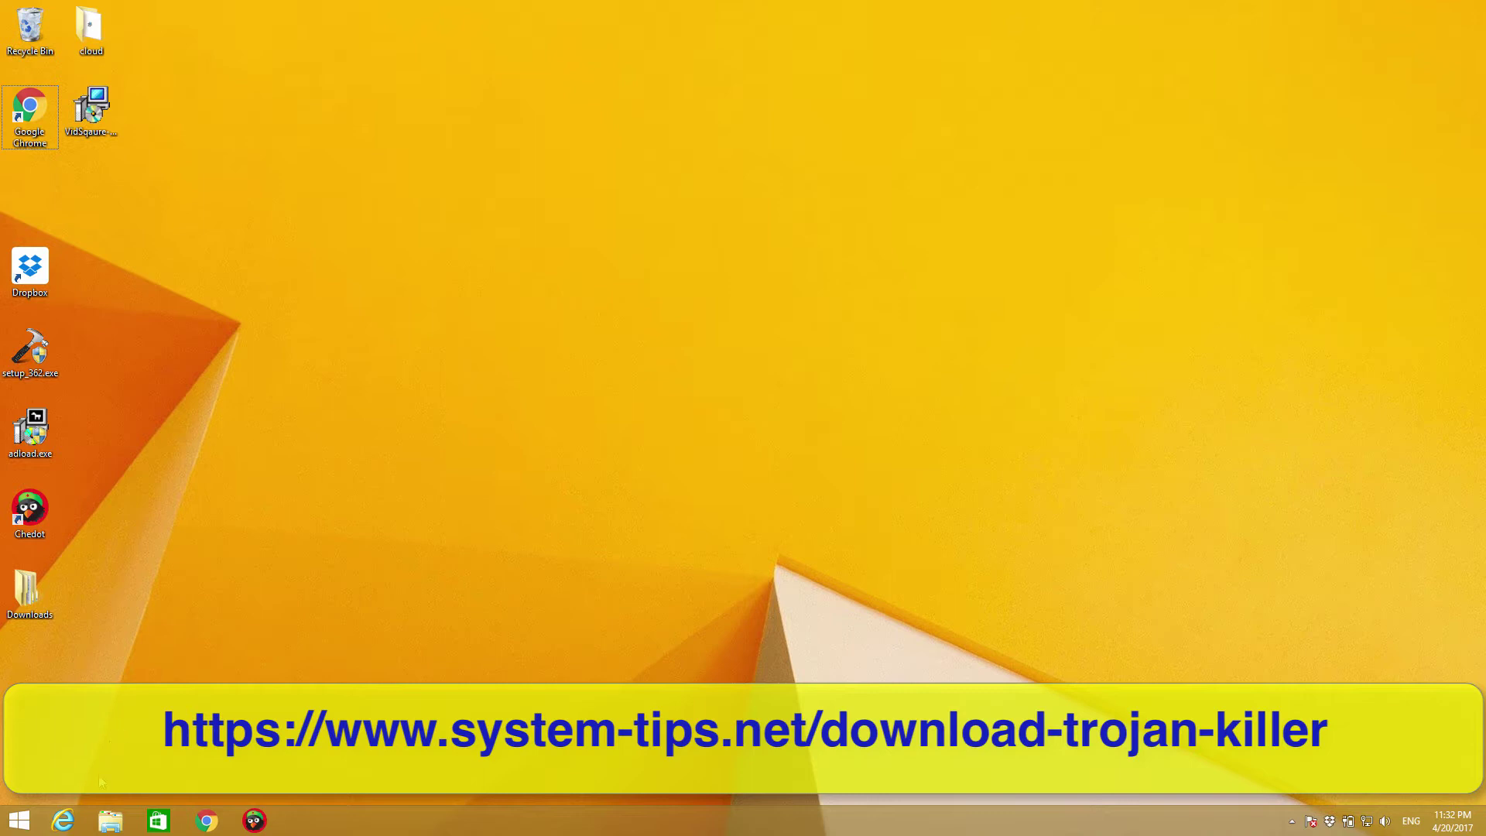
Launch Internet Explorer on the UpperSearch page, close the stray pop-up and select the URL
{"action": "left_click", "coordinate": [74, 820]}
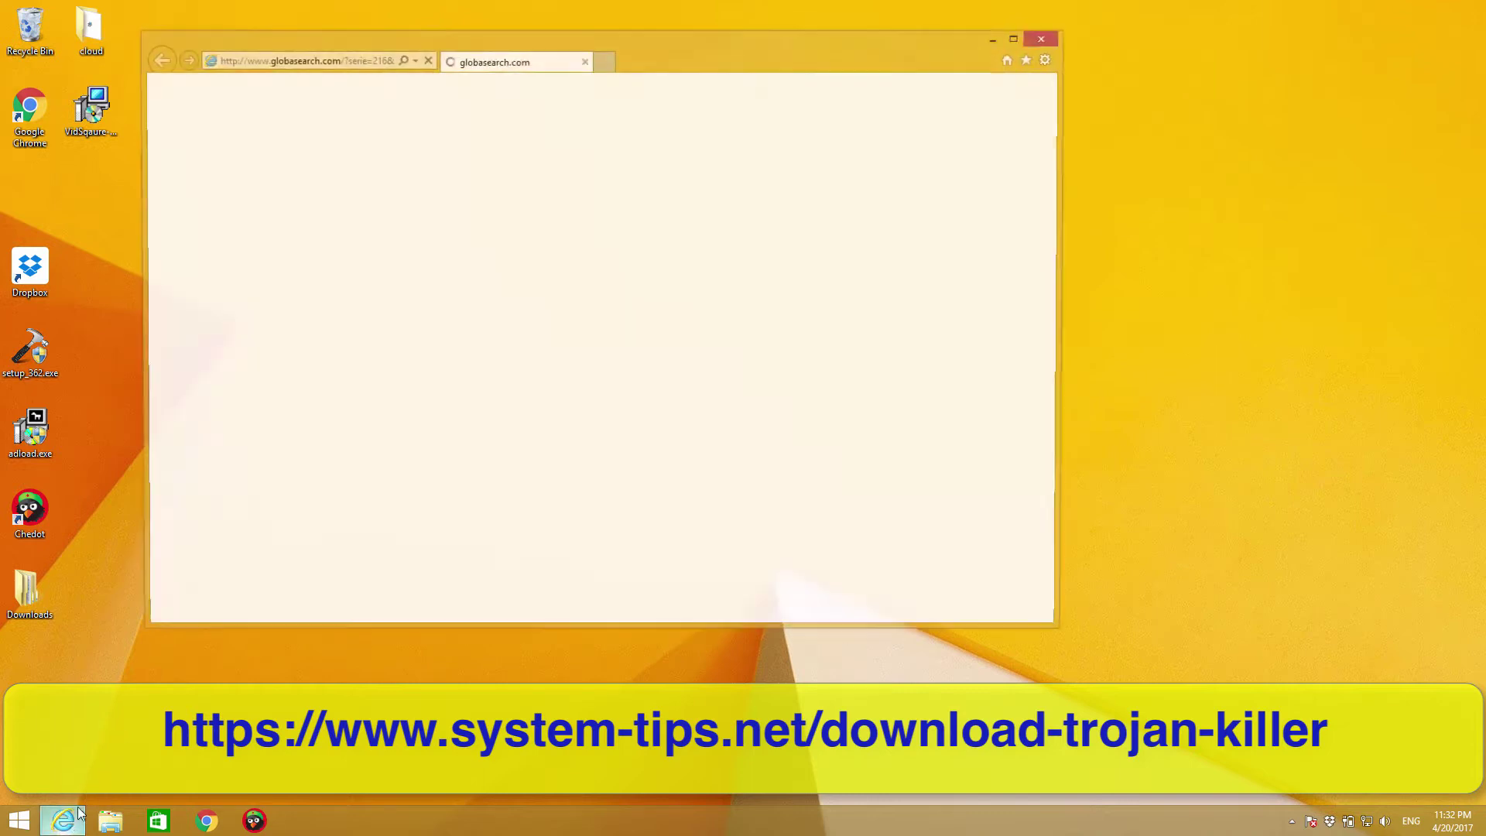
{"action": "left_click", "coordinate": [280, 62]}
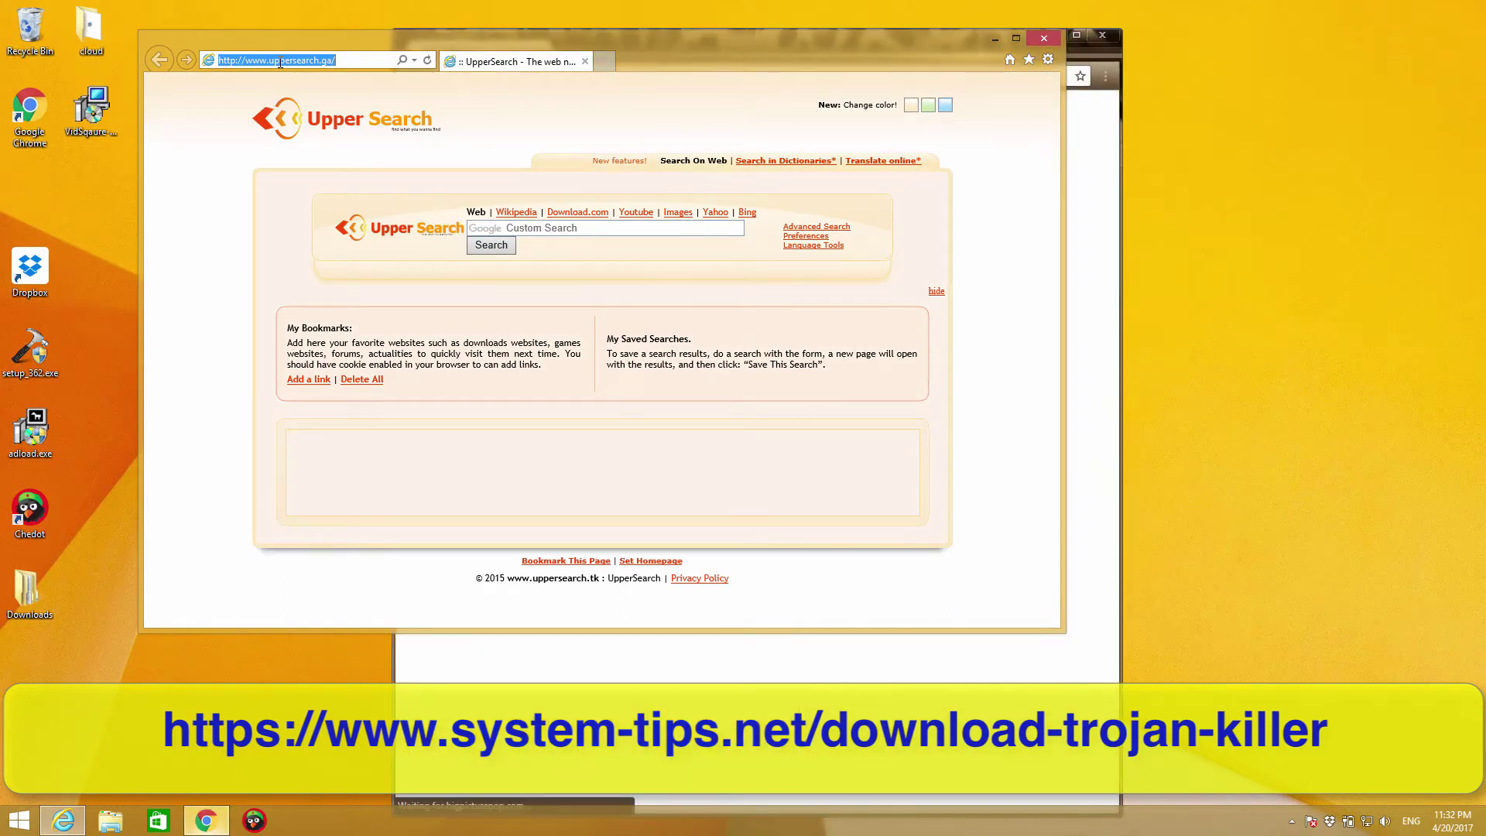
{"action": "left_click", "coordinate": [1103, 35]}
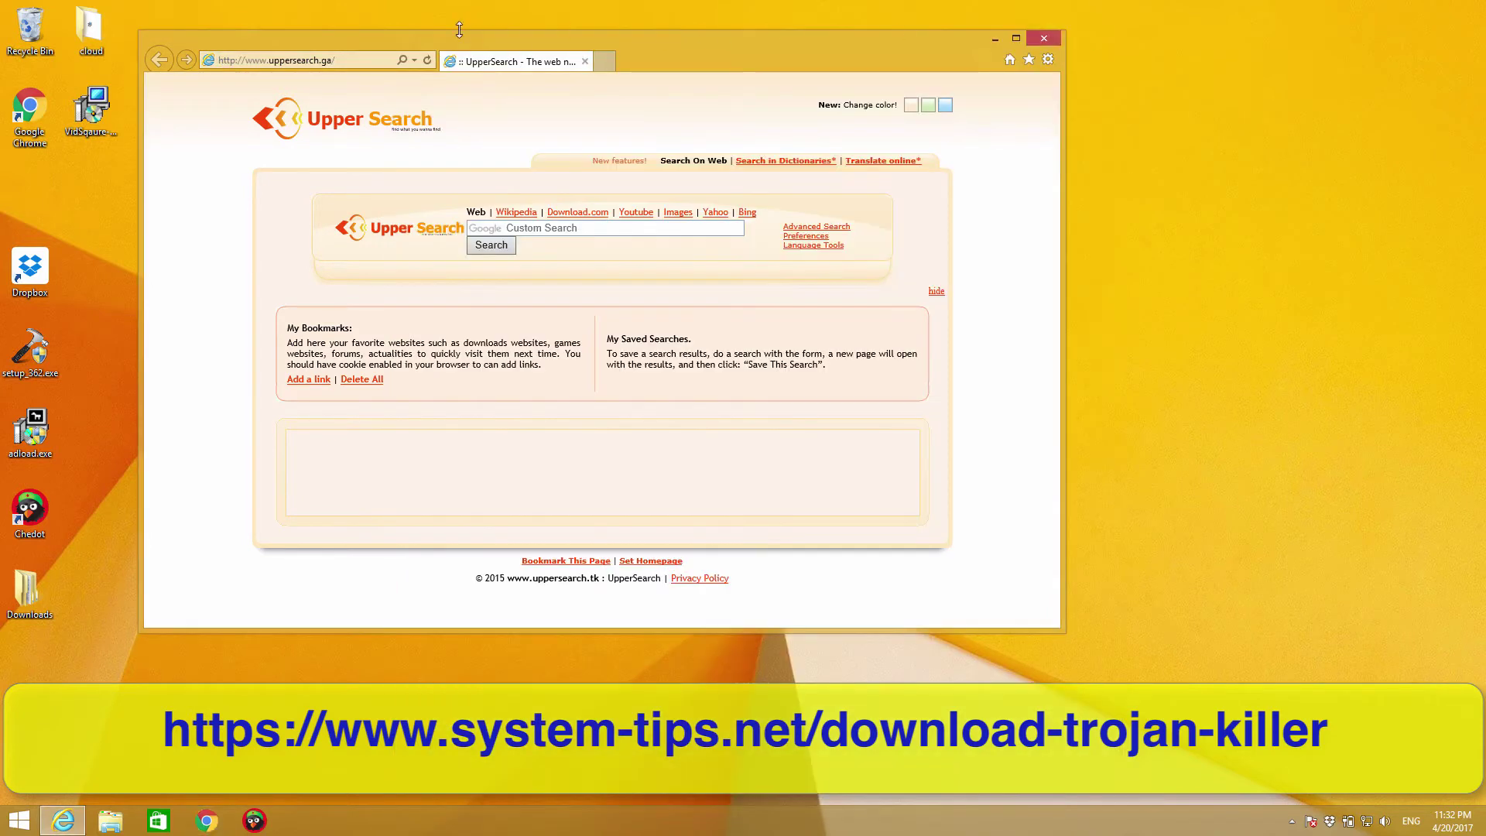
{"action": "left_click", "coordinate": [340, 59]}
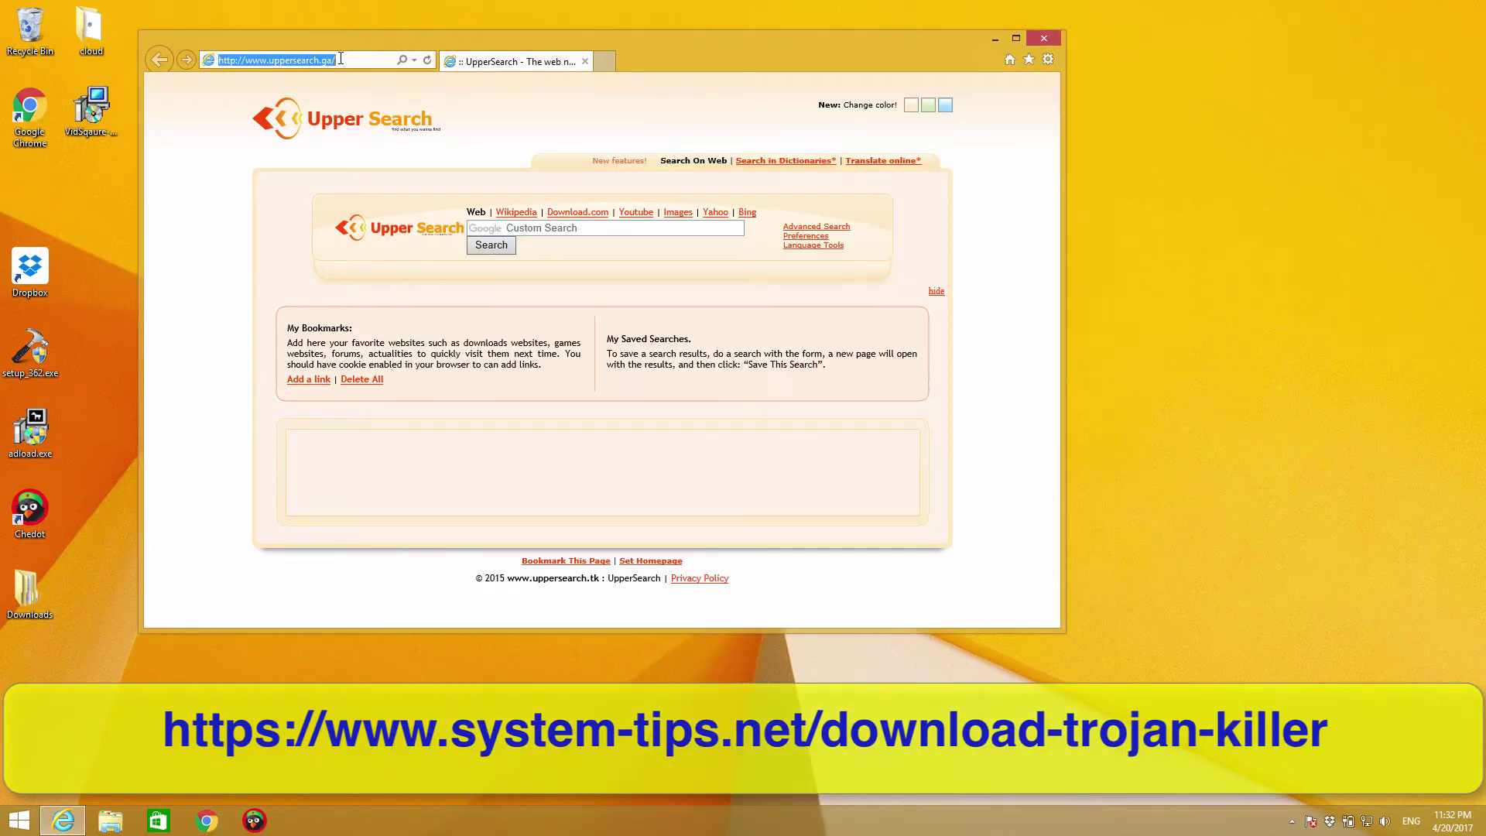
Go to the suggested system-tips.net/download-trojan-killer address
{"action": "type", "text": "system-tips.net/"}
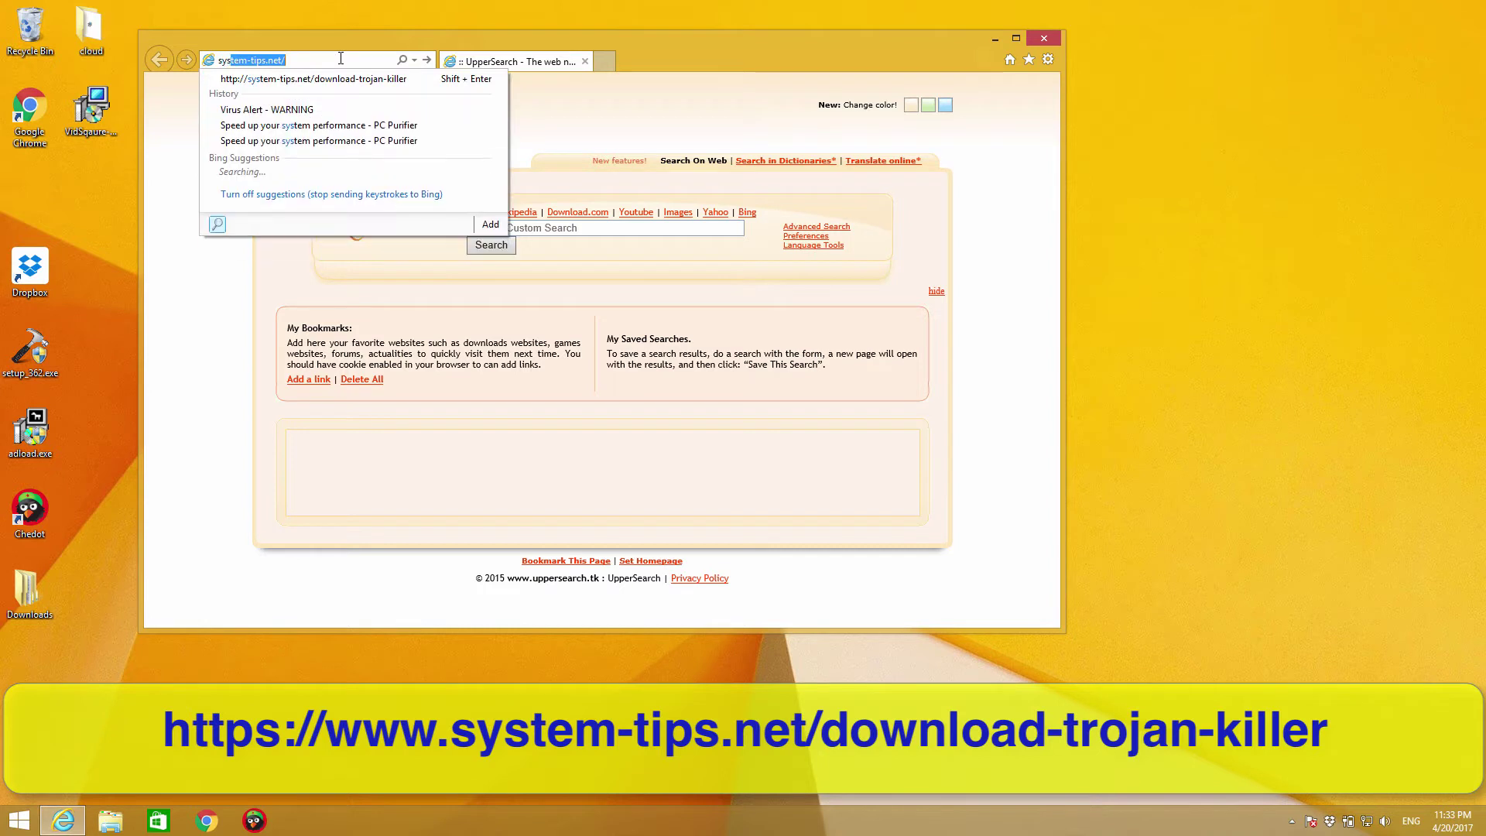
{"action": "key", "text": "Down"}
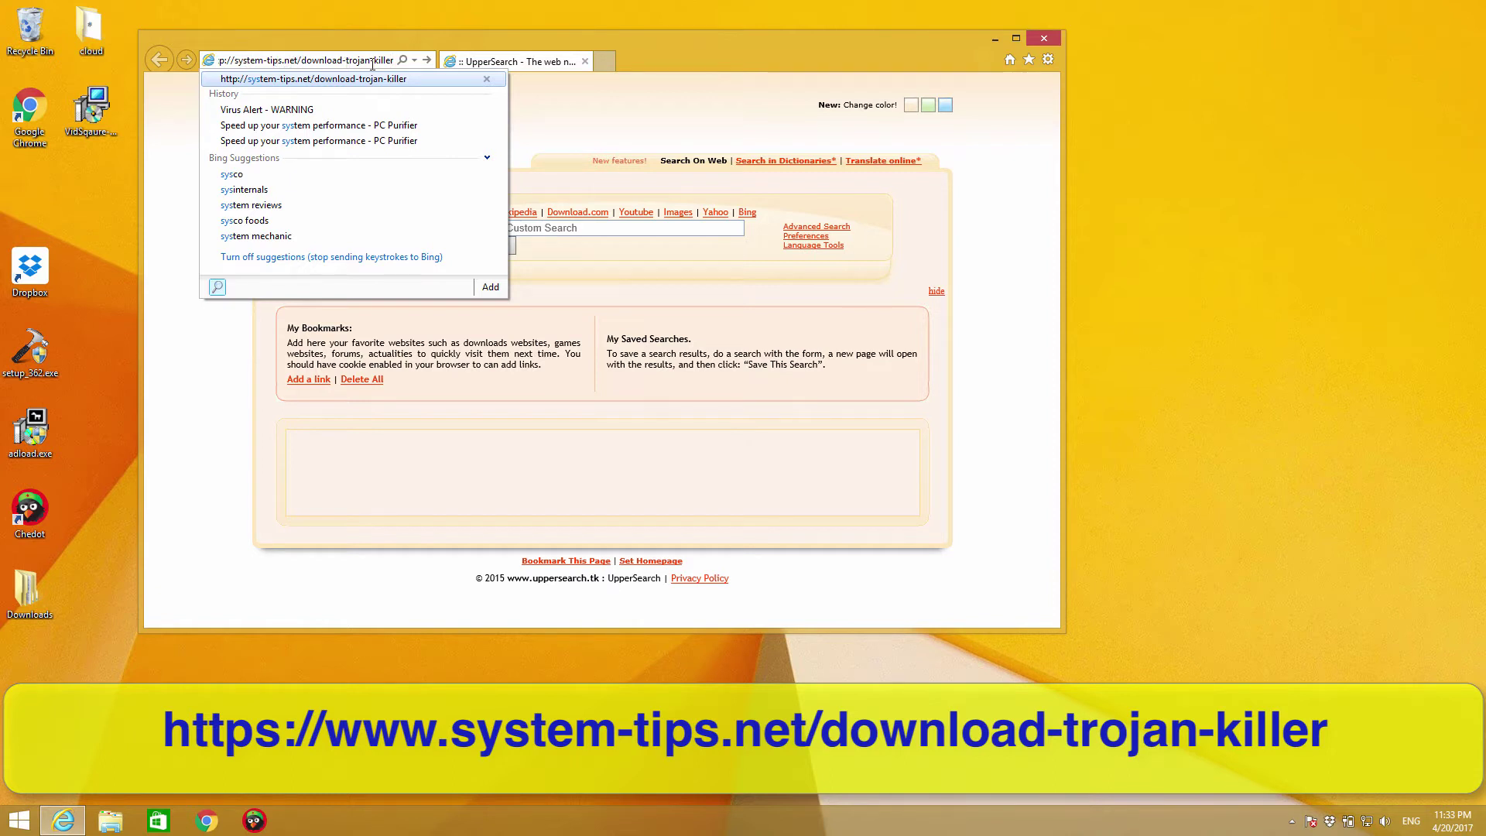
{"action": "key", "text": "Return"}
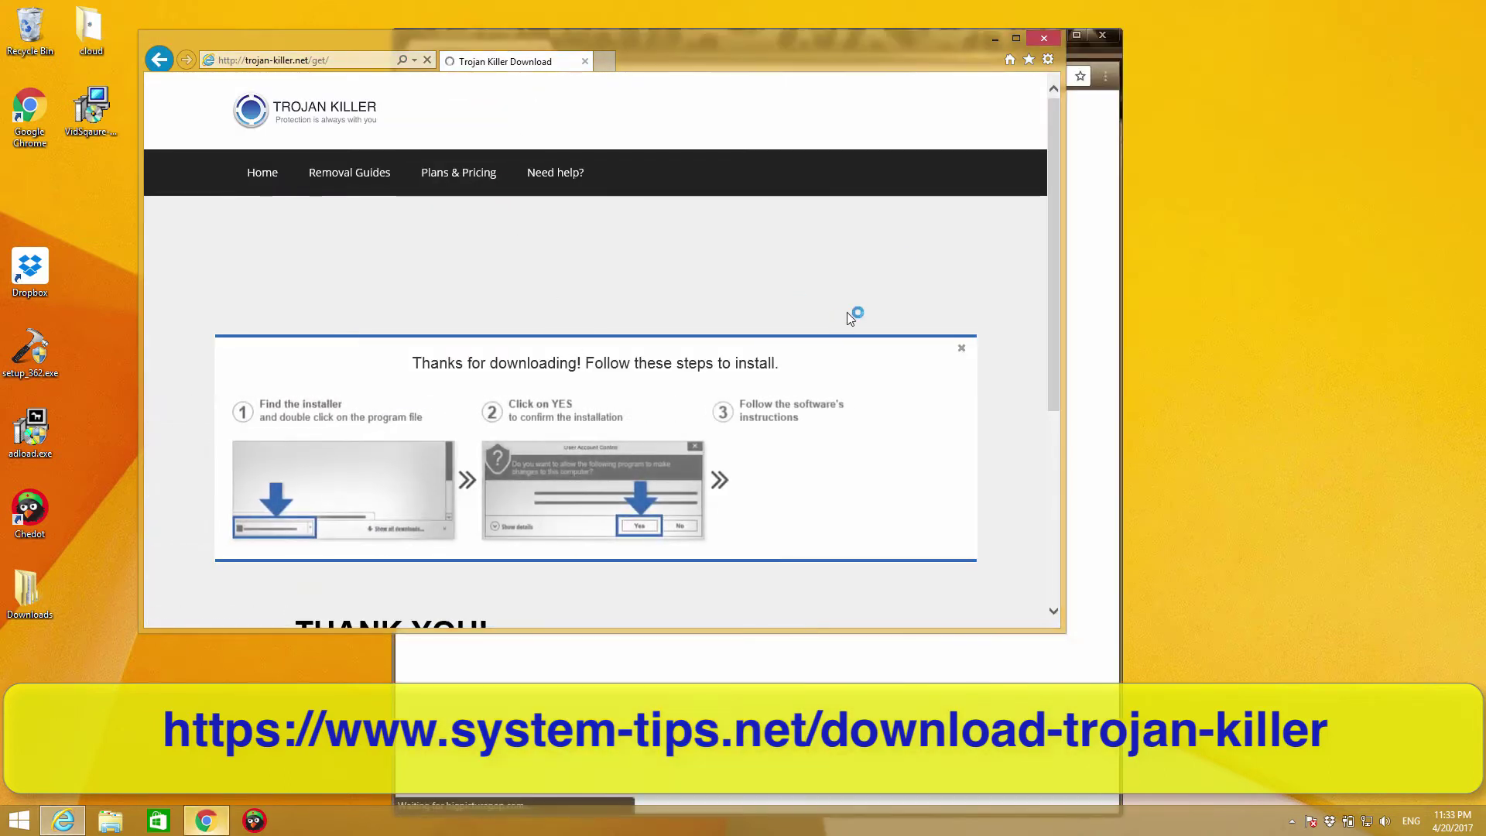
Close the pop-up and return past ad redirects to the Trojan Killer download prompt
{"action": "left_click", "coordinate": [1102, 35]}
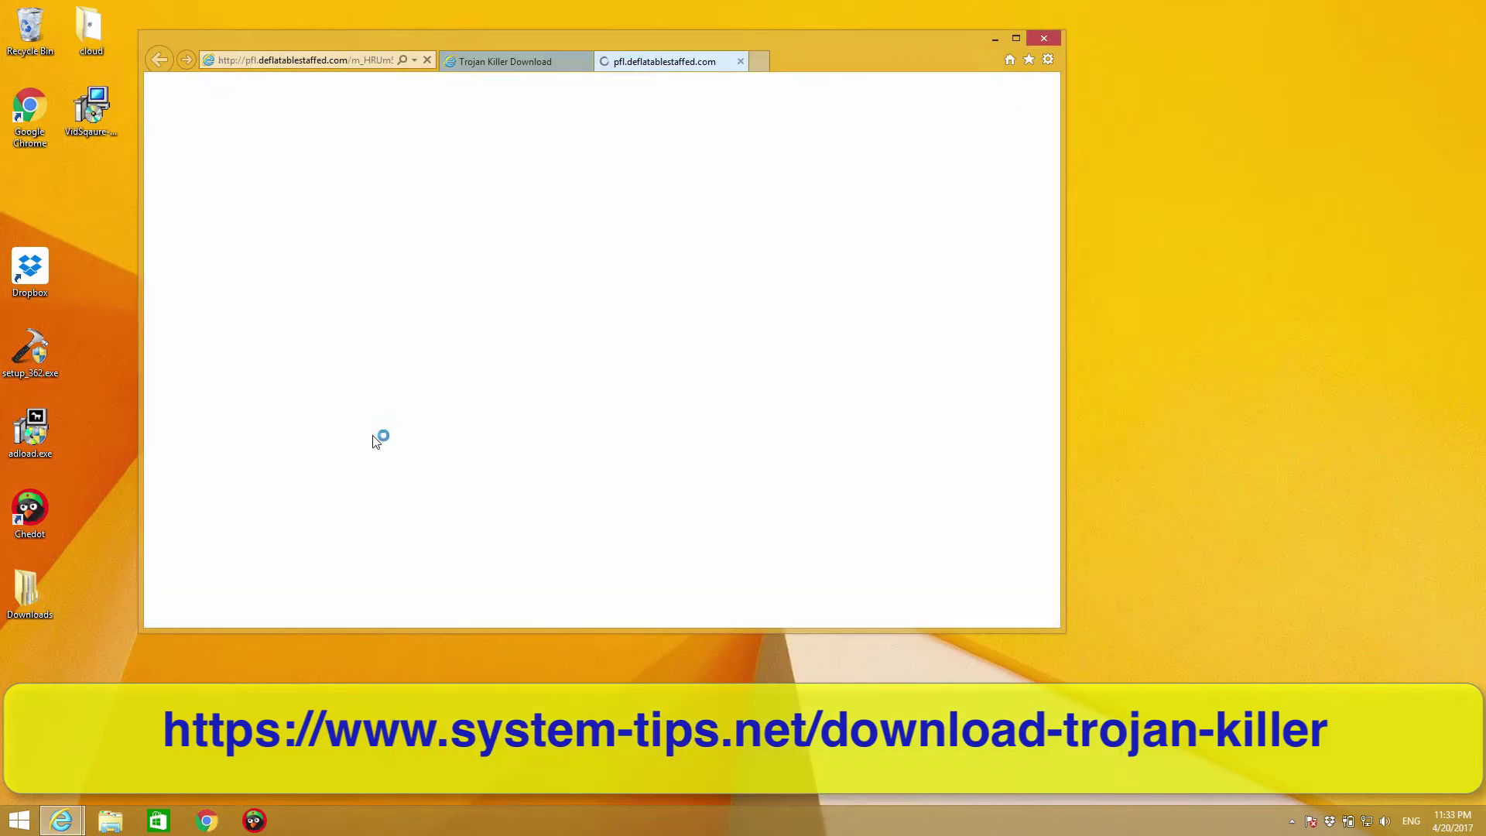
{"action": "left_click", "coordinate": [518, 66]}
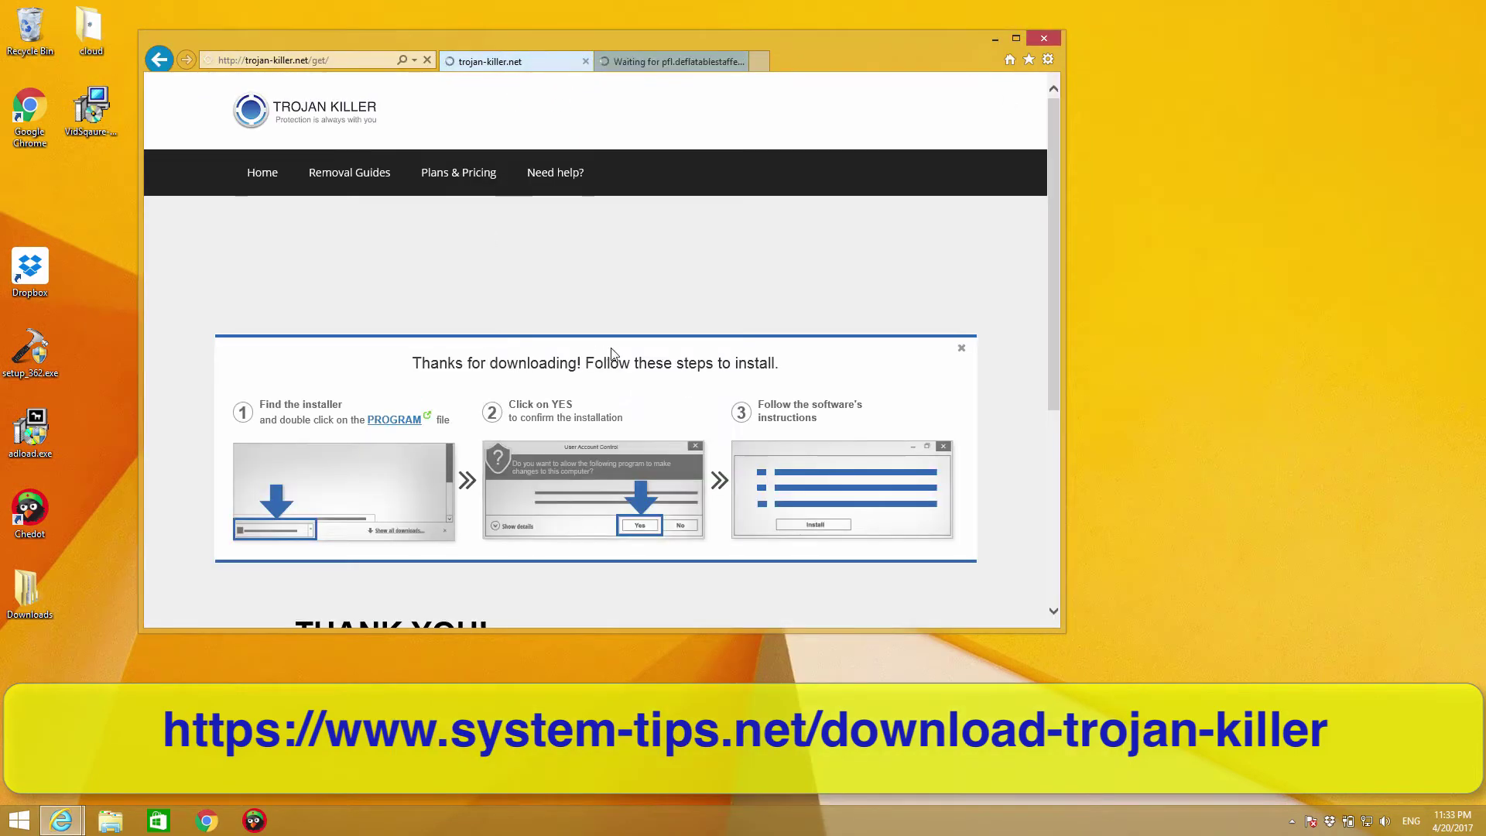
{"action": "scroll", "coordinate": [1016, 305], "scroll_direction": "down", "scroll_amount": 2}
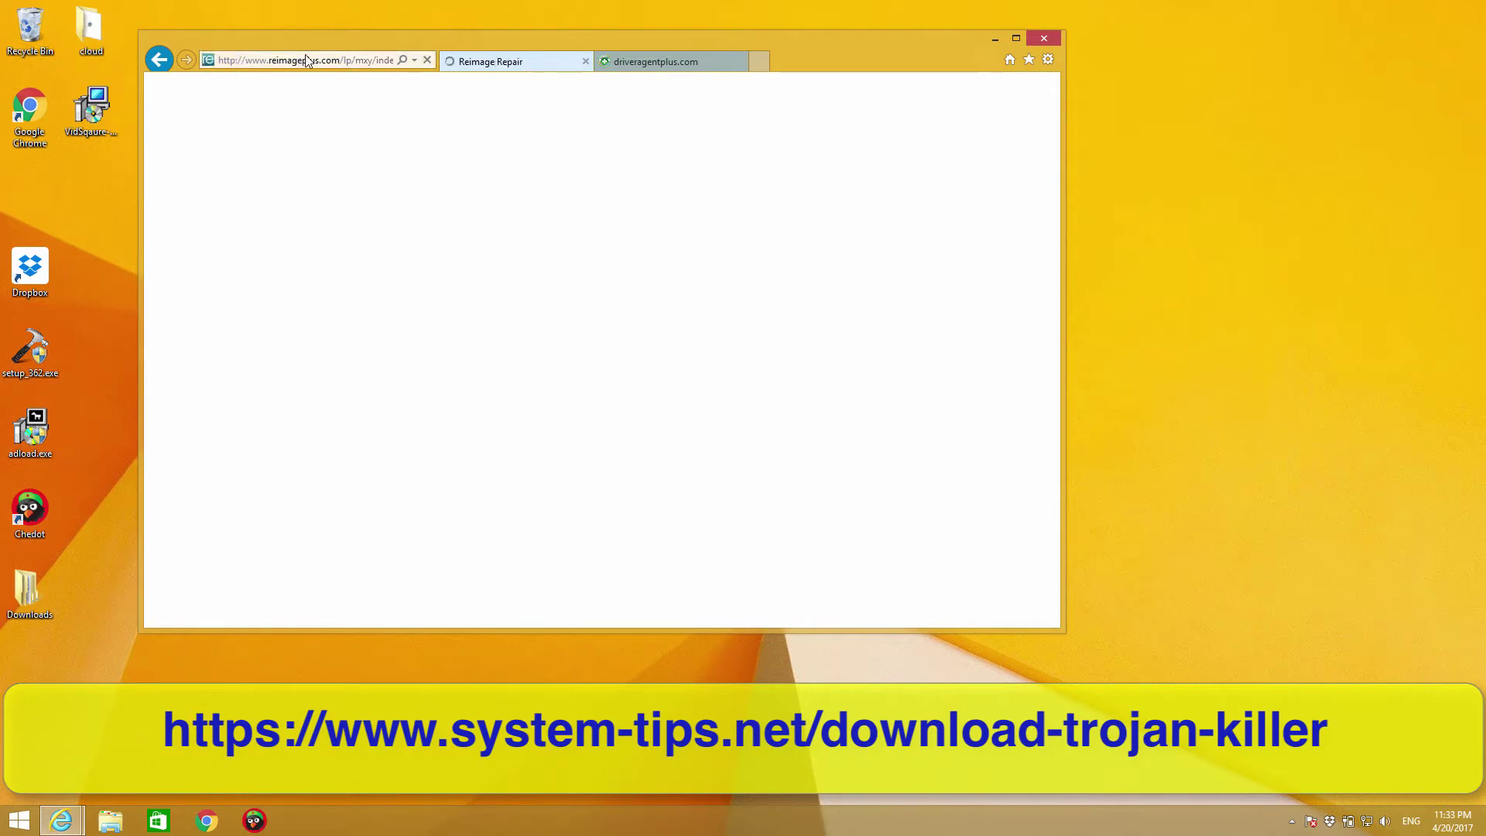
{"action": "left_click", "coordinate": [156, 62]}
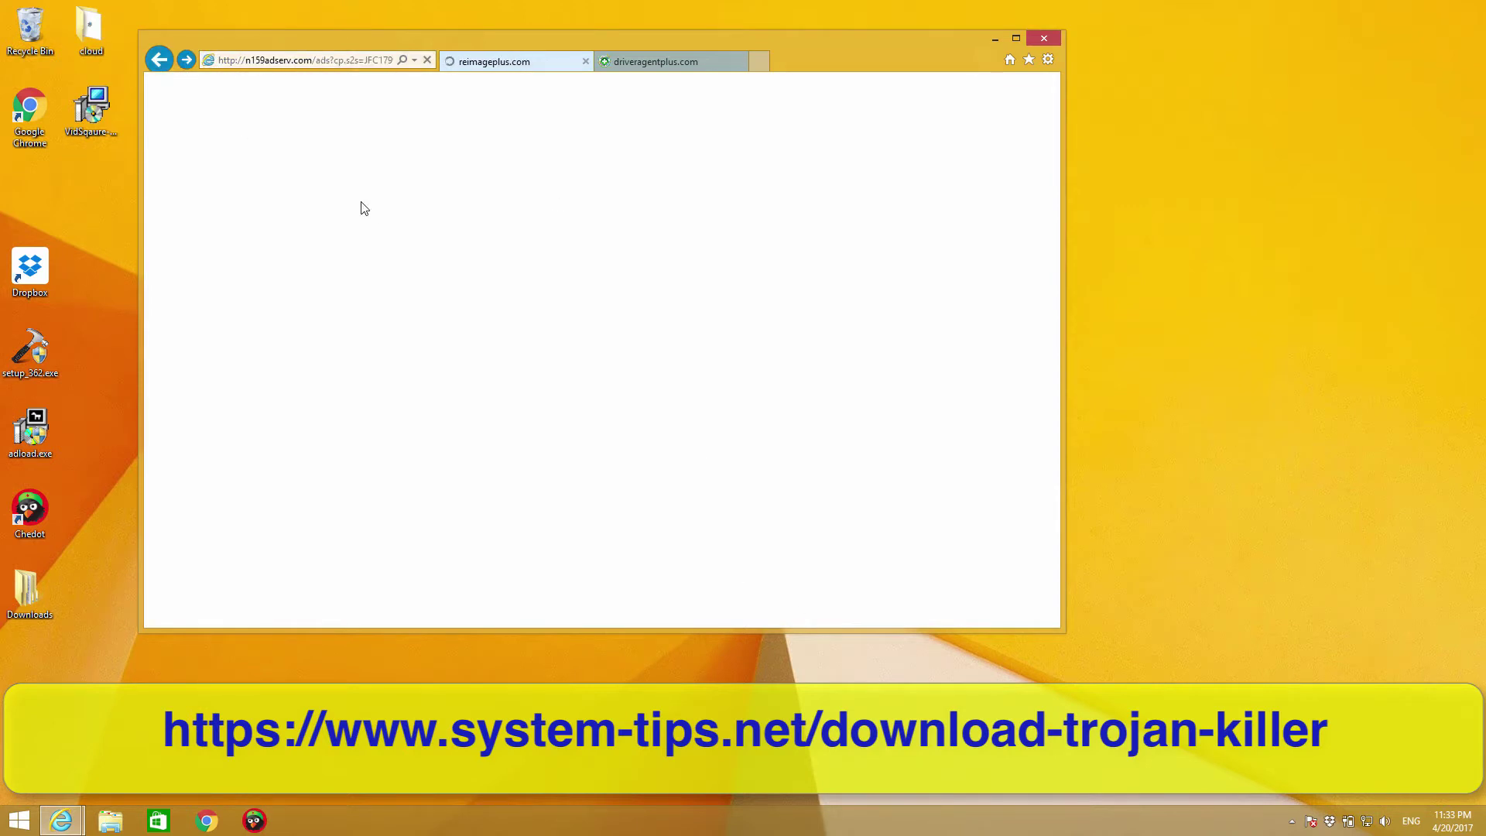
{"action": "left_click", "coordinate": [161, 62]}
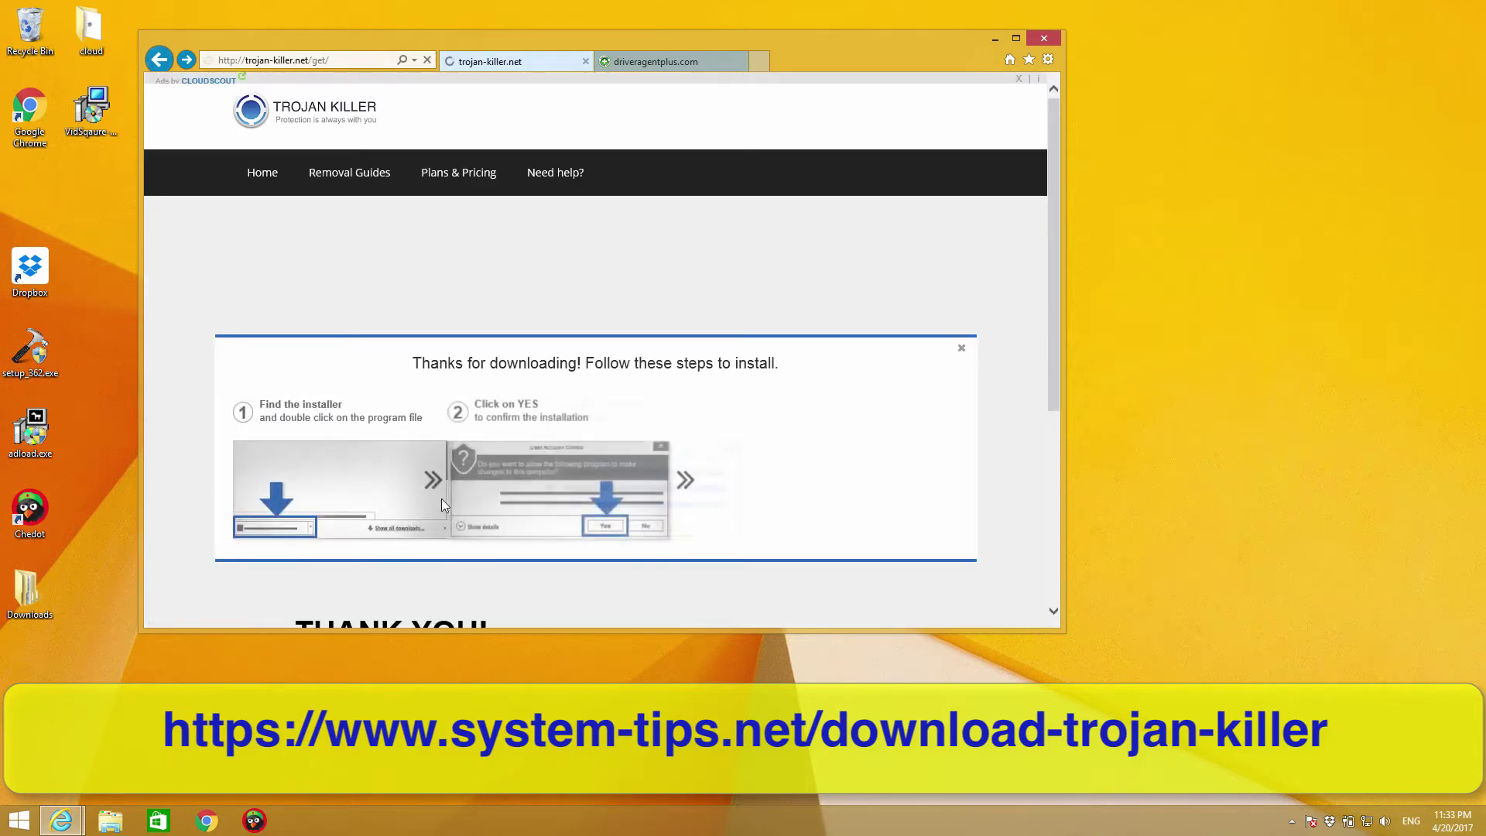
{"action": "scroll", "coordinate": [540, 421], "scroll_direction": "down", "scroll_amount": 2}
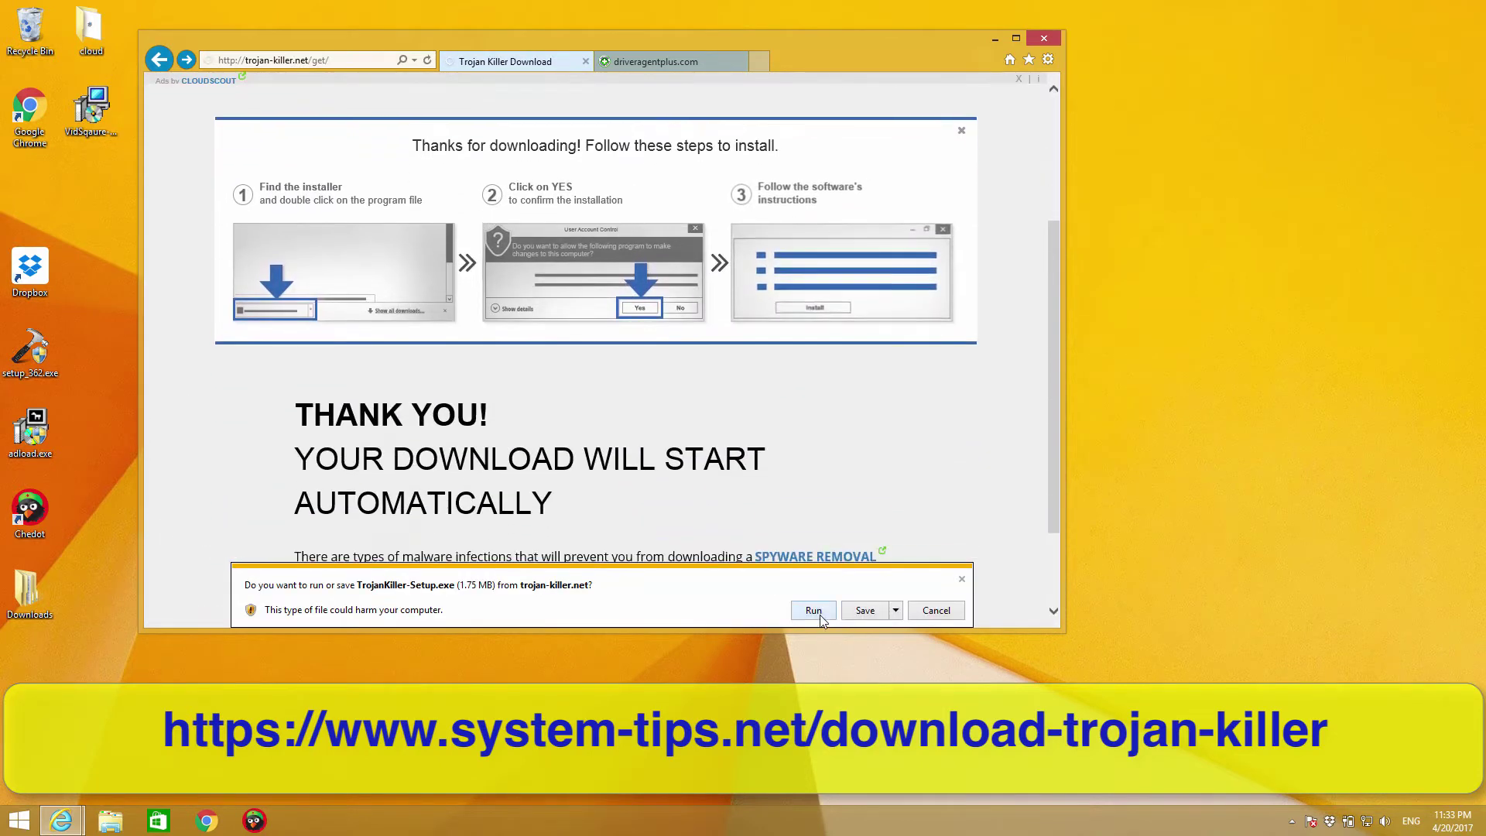
Run TrojanKiller-Setup.exe from the download bar to launch the Portable Setup wizard
{"action": "left_click", "coordinate": [814, 611]}
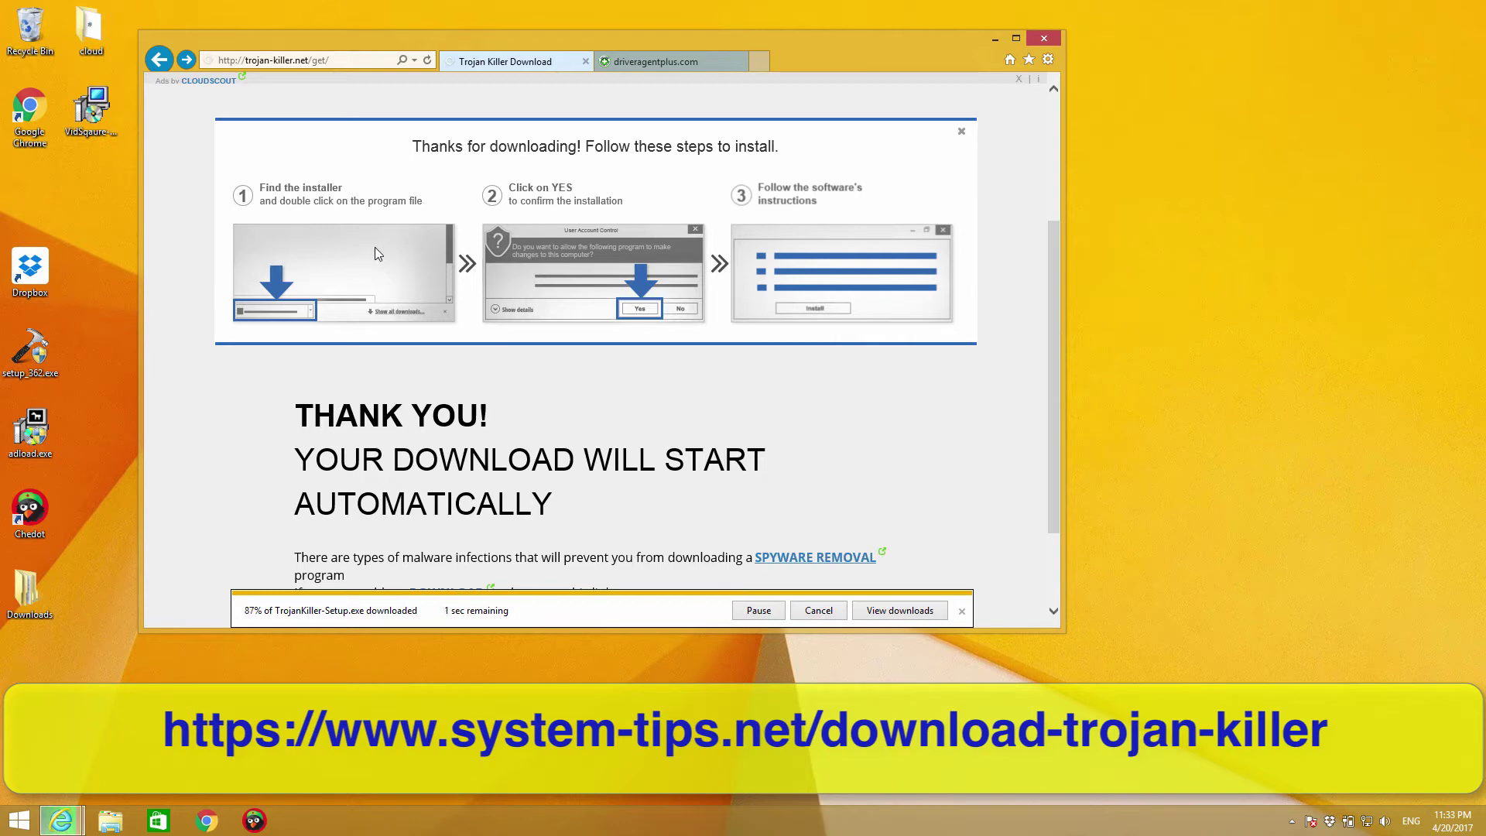
{"action": "left_click", "coordinate": [694, 65]}
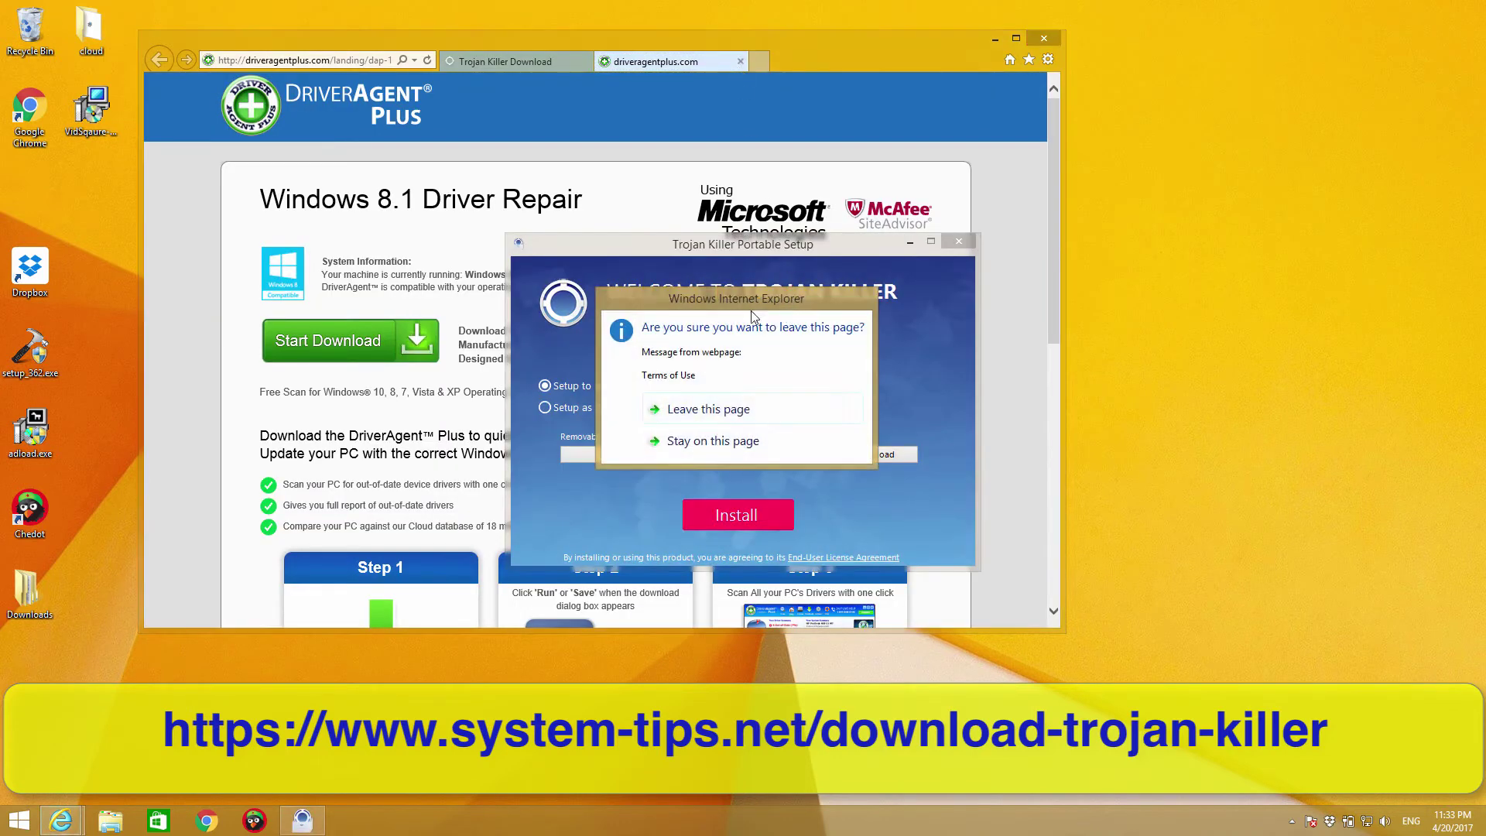
Leave the ad page, pick 'Setup as standalone to this computer', install, and close the pop-ups
{"action": "left_click", "coordinate": [727, 409]}
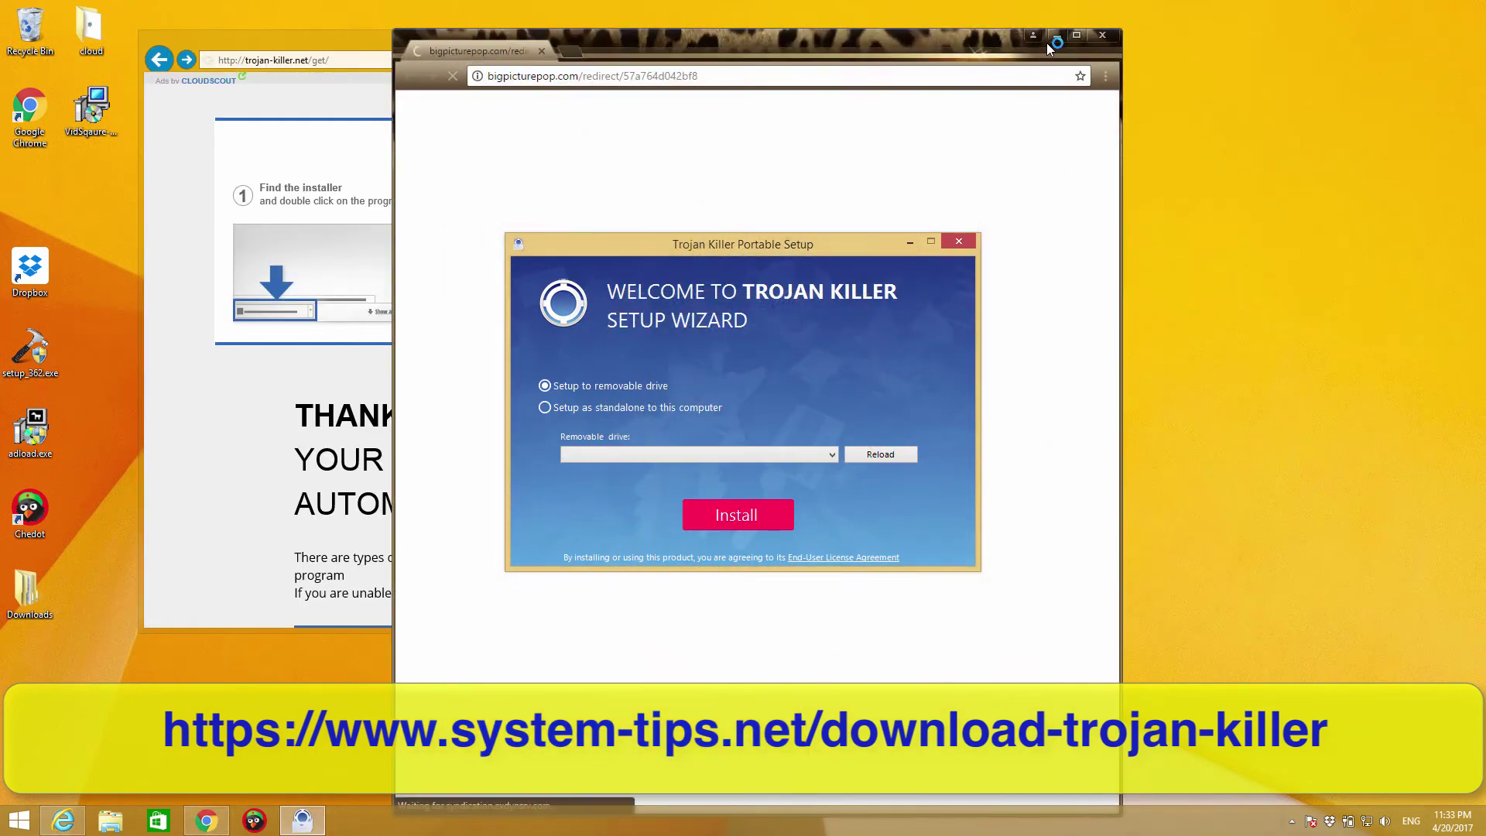
{"action": "left_click", "coordinate": [1097, 35]}
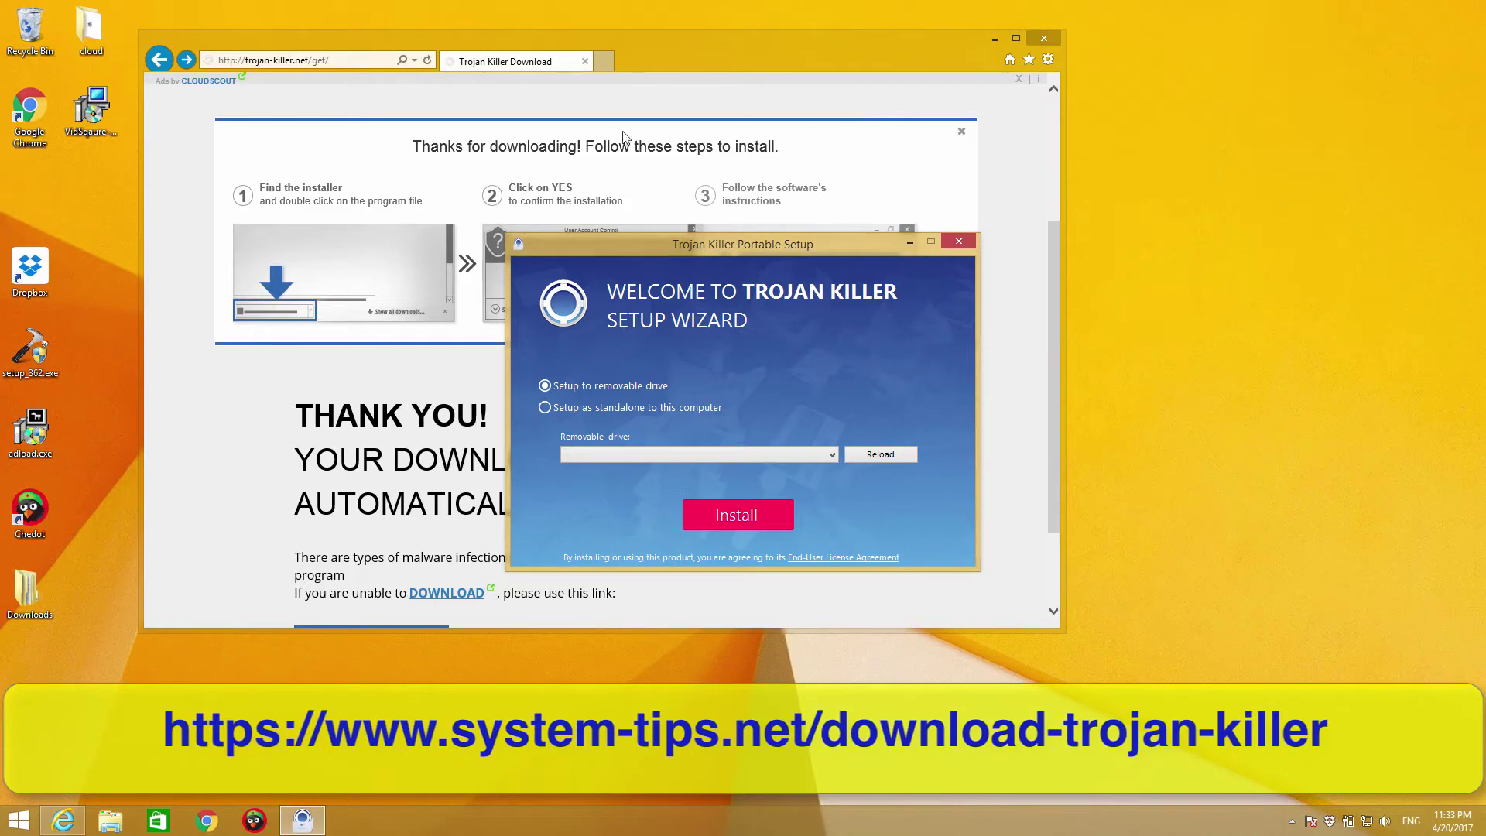
{"action": "left_click", "coordinate": [727, 515]}
{"action": "left_click", "coordinate": [593, 408]}
{"action": "left_click", "coordinate": [749, 520]}
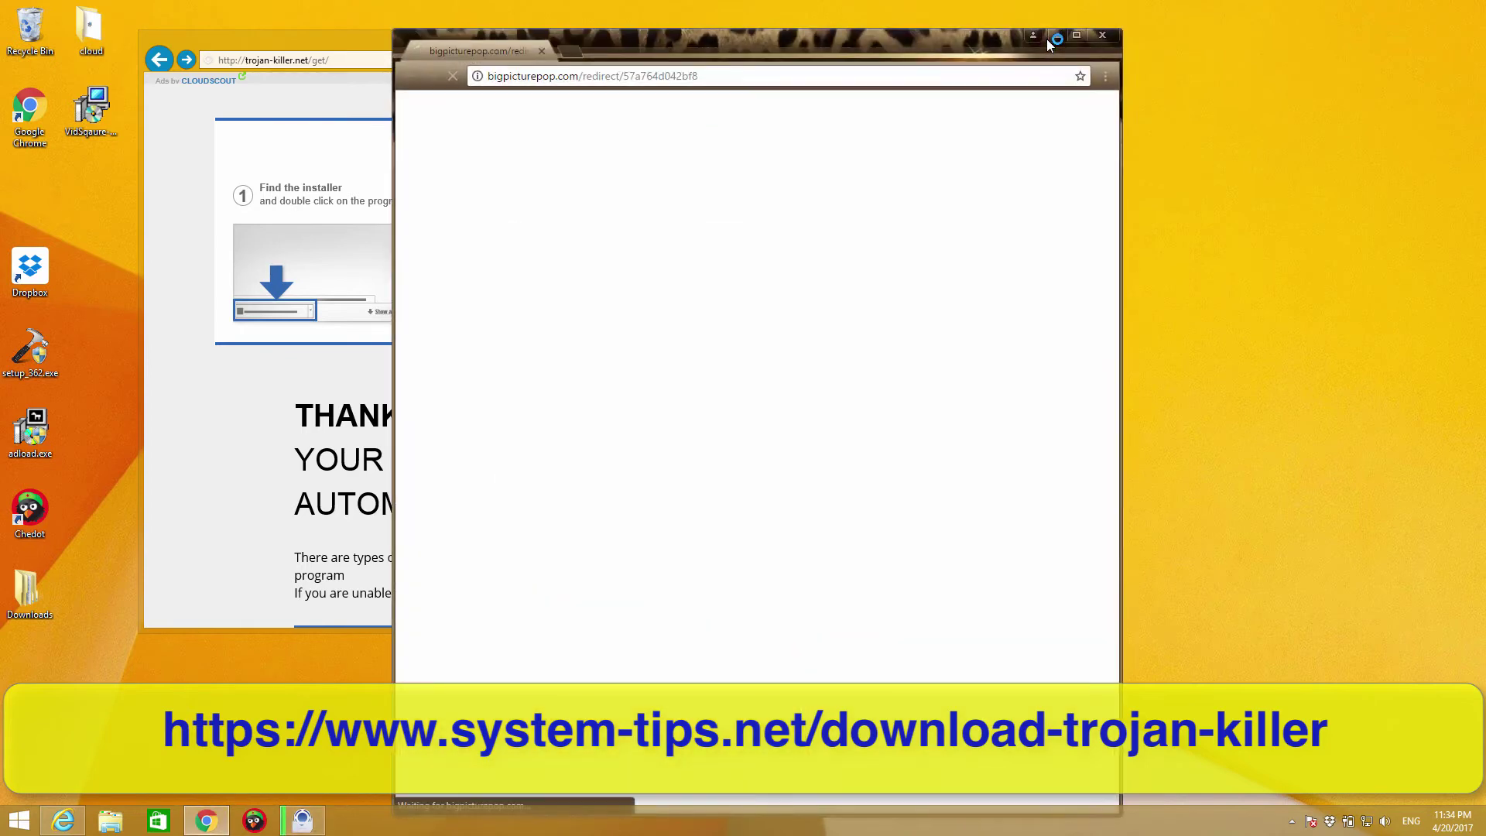
{"action": "left_click", "coordinate": [1099, 36]}
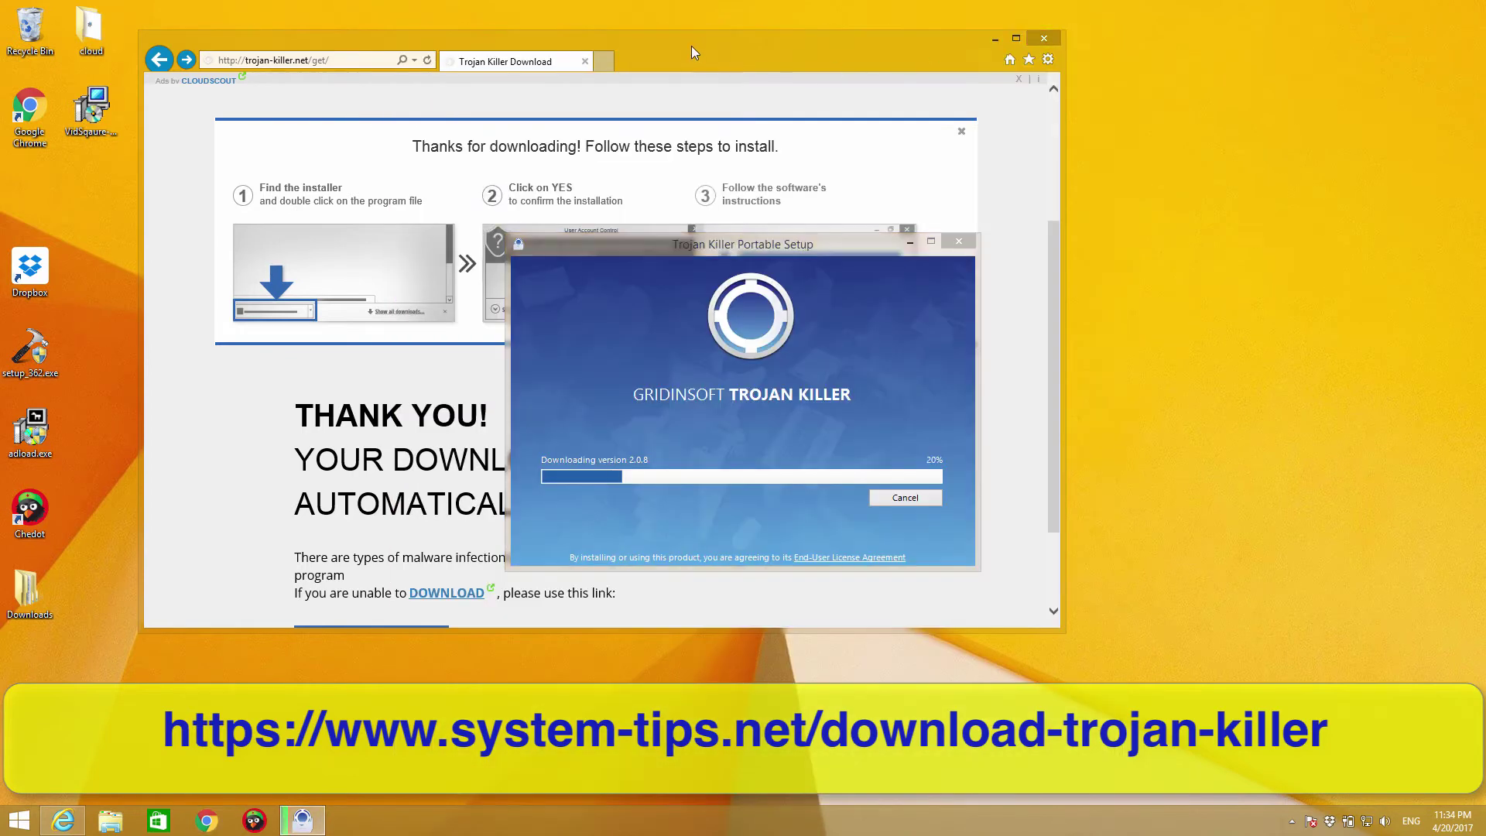
Close the browser and privacy-error pop-ups while the install reaches the completion screen
{"action": "left_click", "coordinate": [1053, 40]}
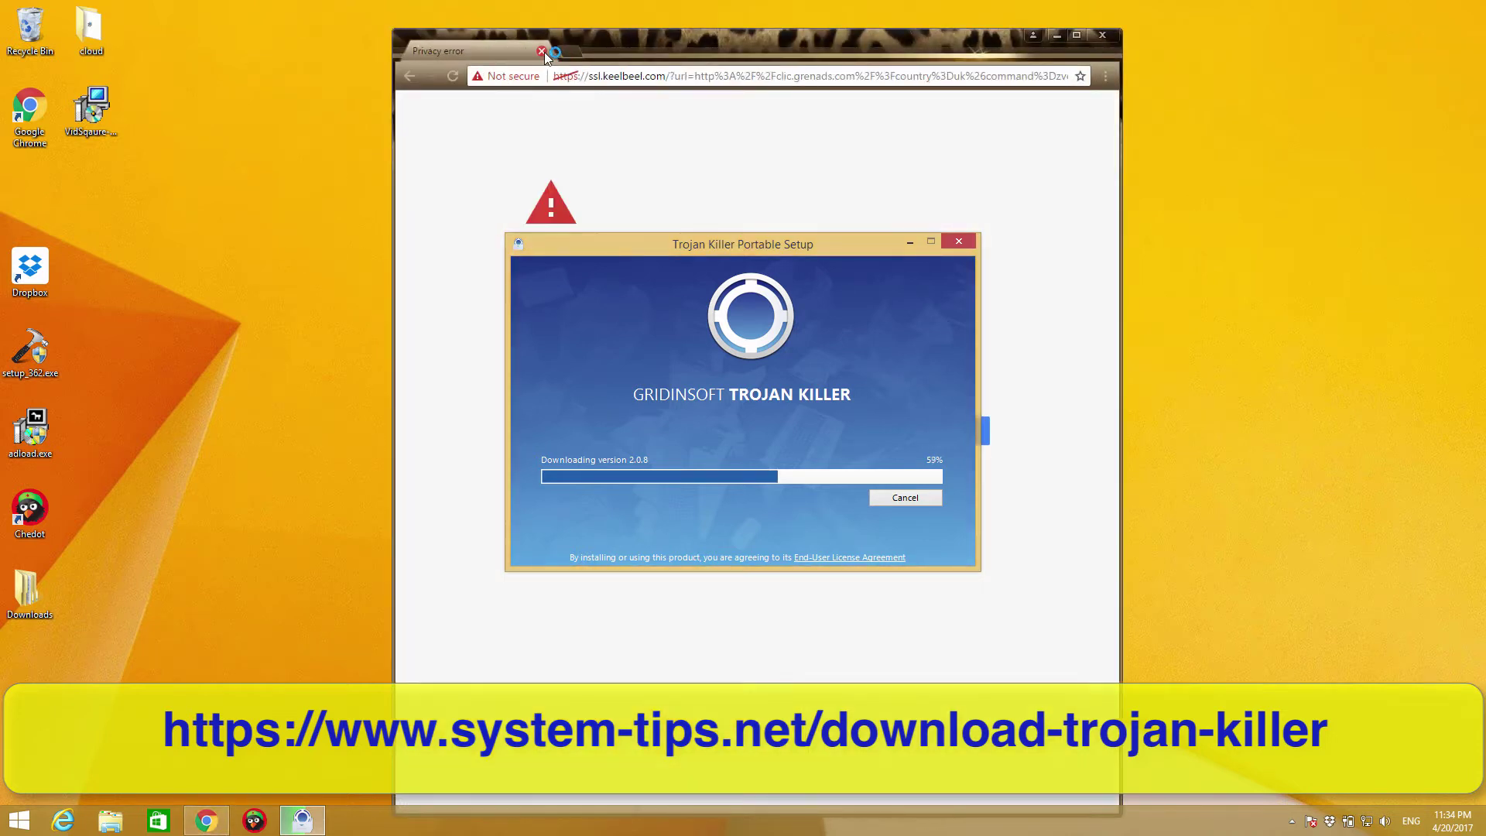
{"action": "left_click", "coordinate": [541, 51]}
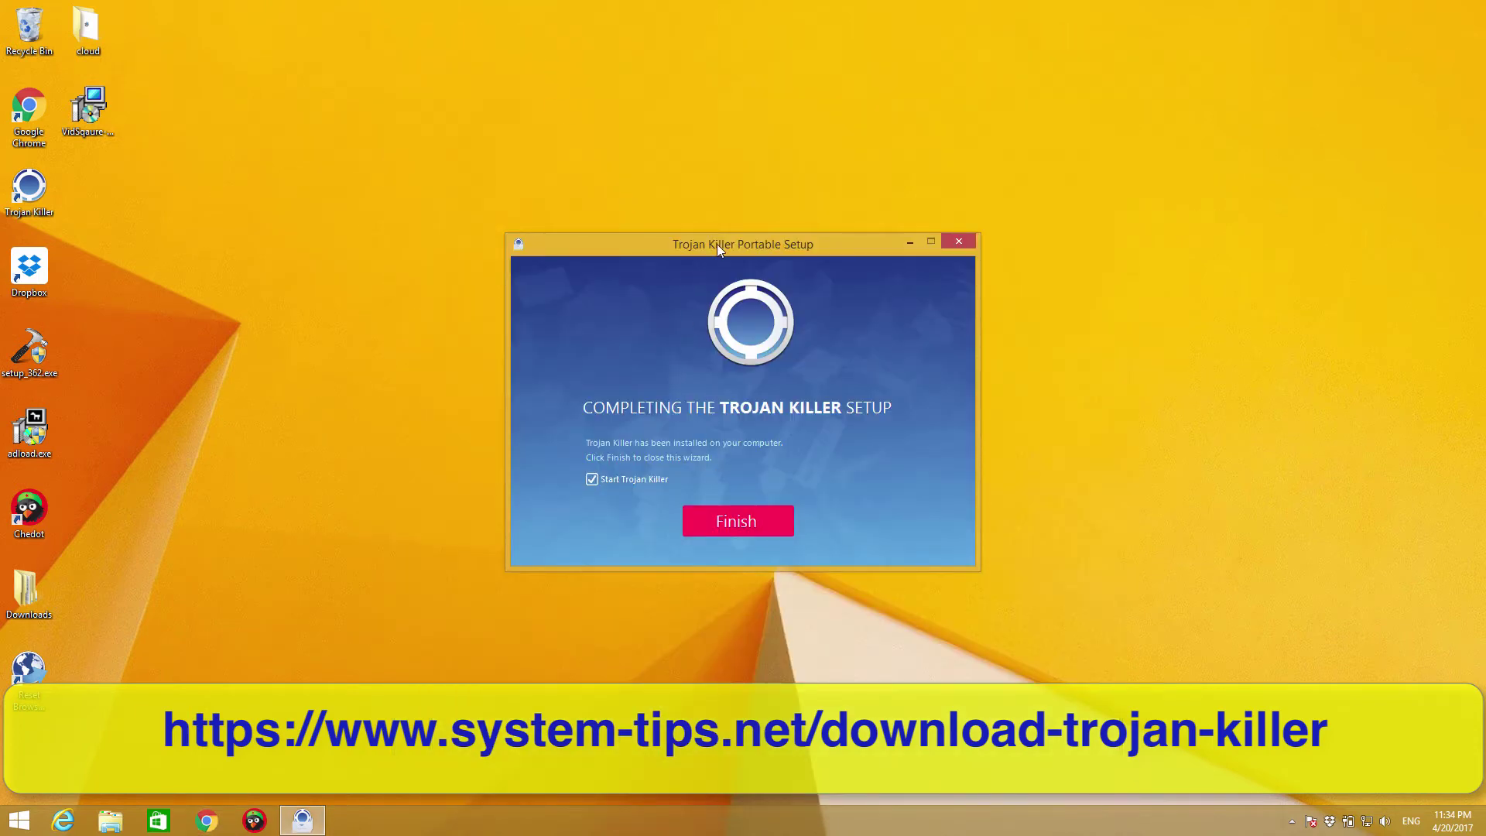
{"action": "left_click_drag", "start_coordinate": [717, 247], "coordinate": [717, 237]}
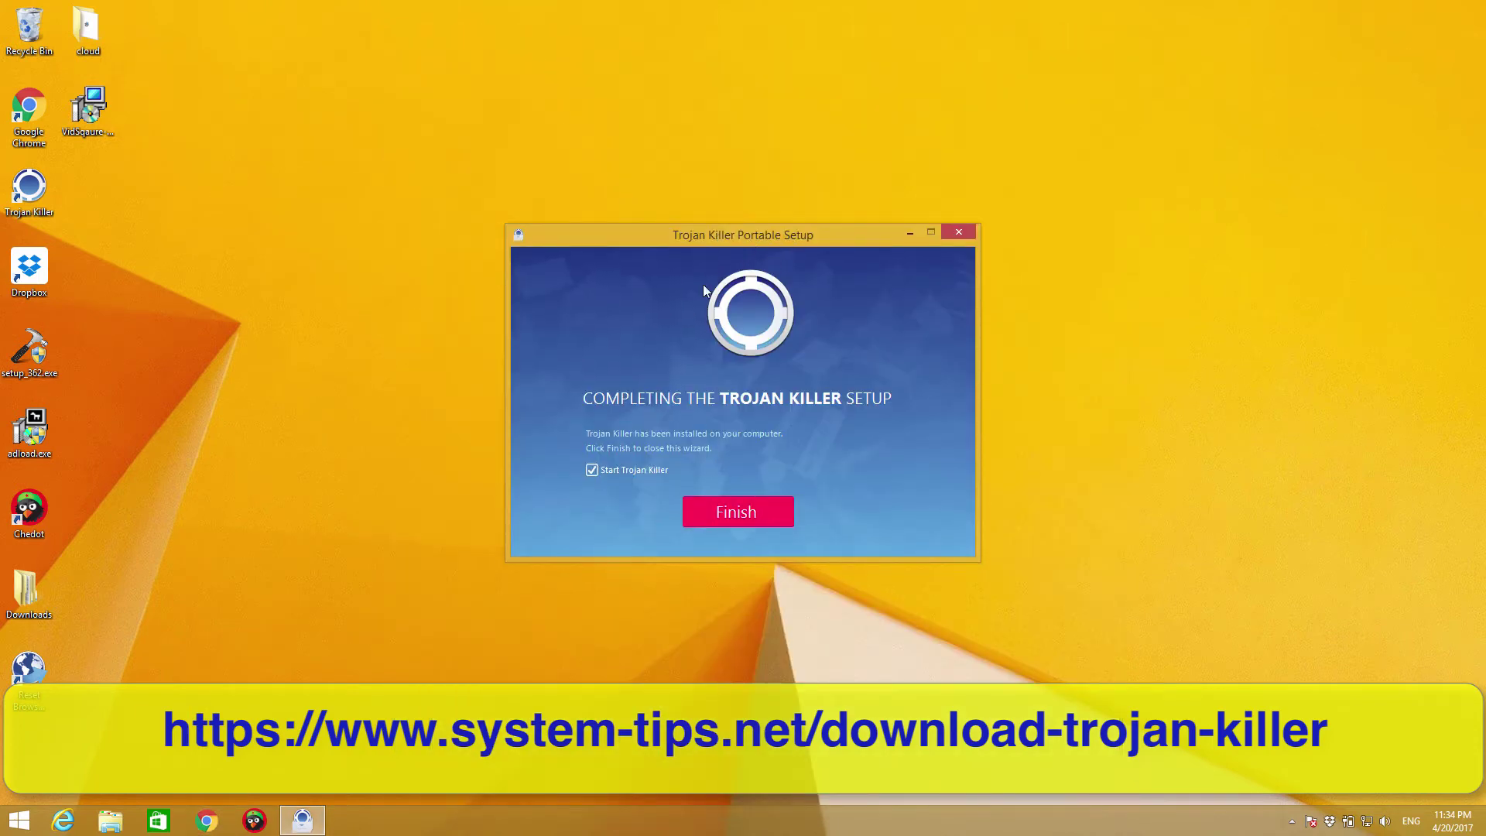
Finish setup to launch Trojan Killer, closing each adware pop-up and tab during the update
{"action": "left_click", "coordinate": [739, 509]}
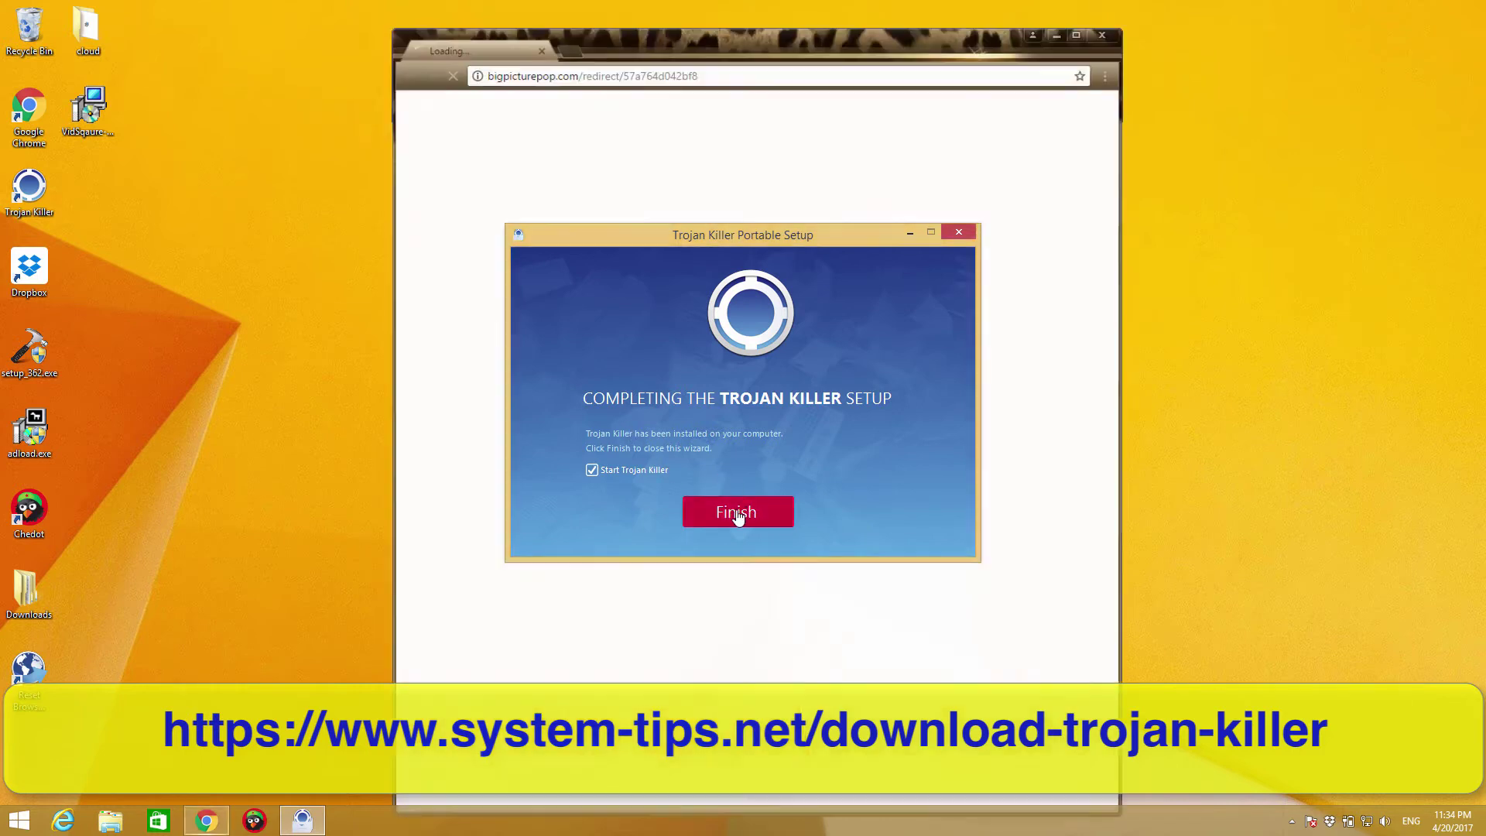
{"action": "left_click", "coordinate": [542, 51]}
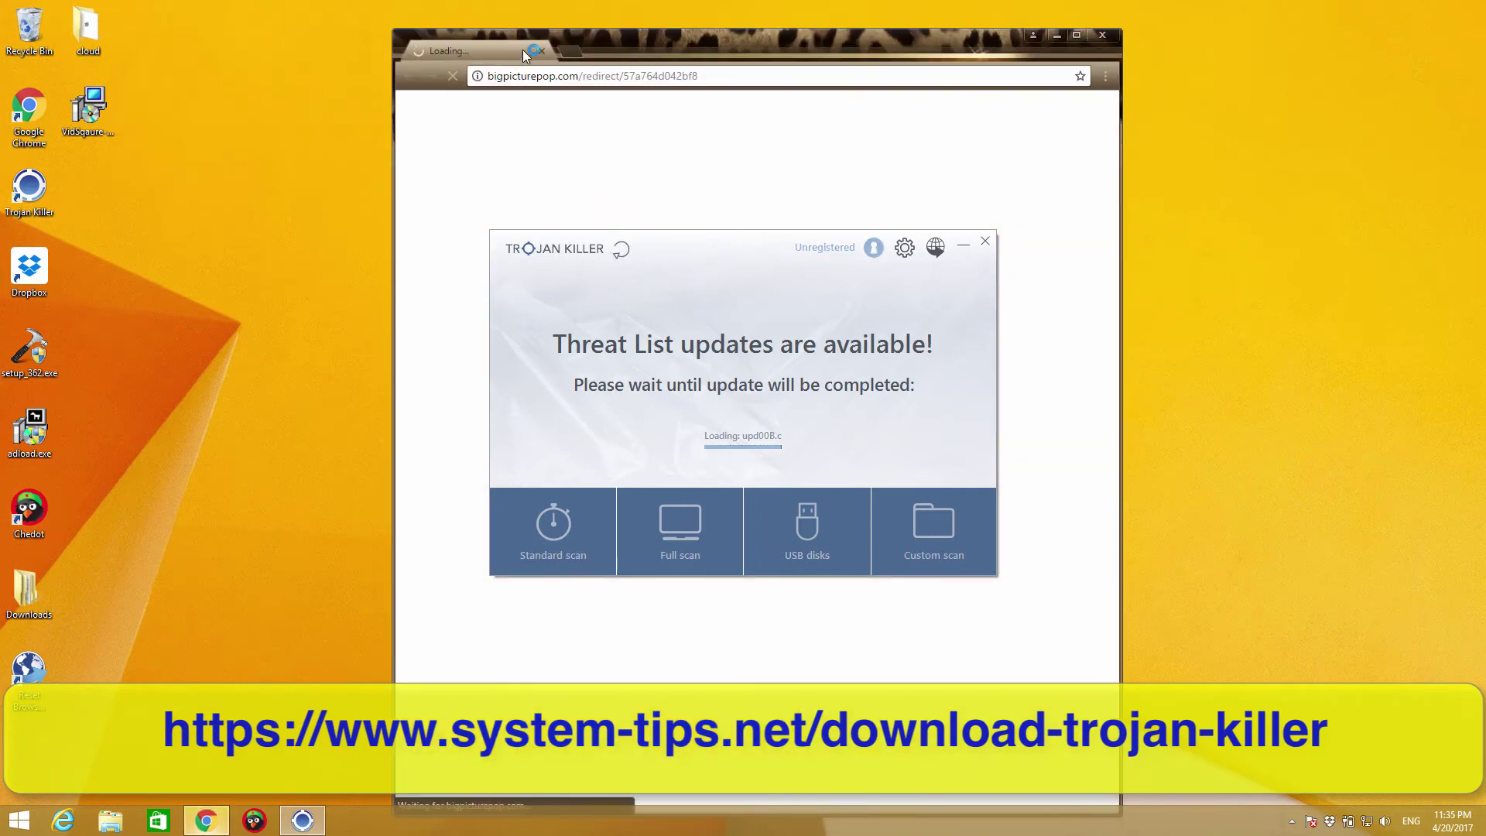
{"action": "left_click", "coordinate": [541, 52]}
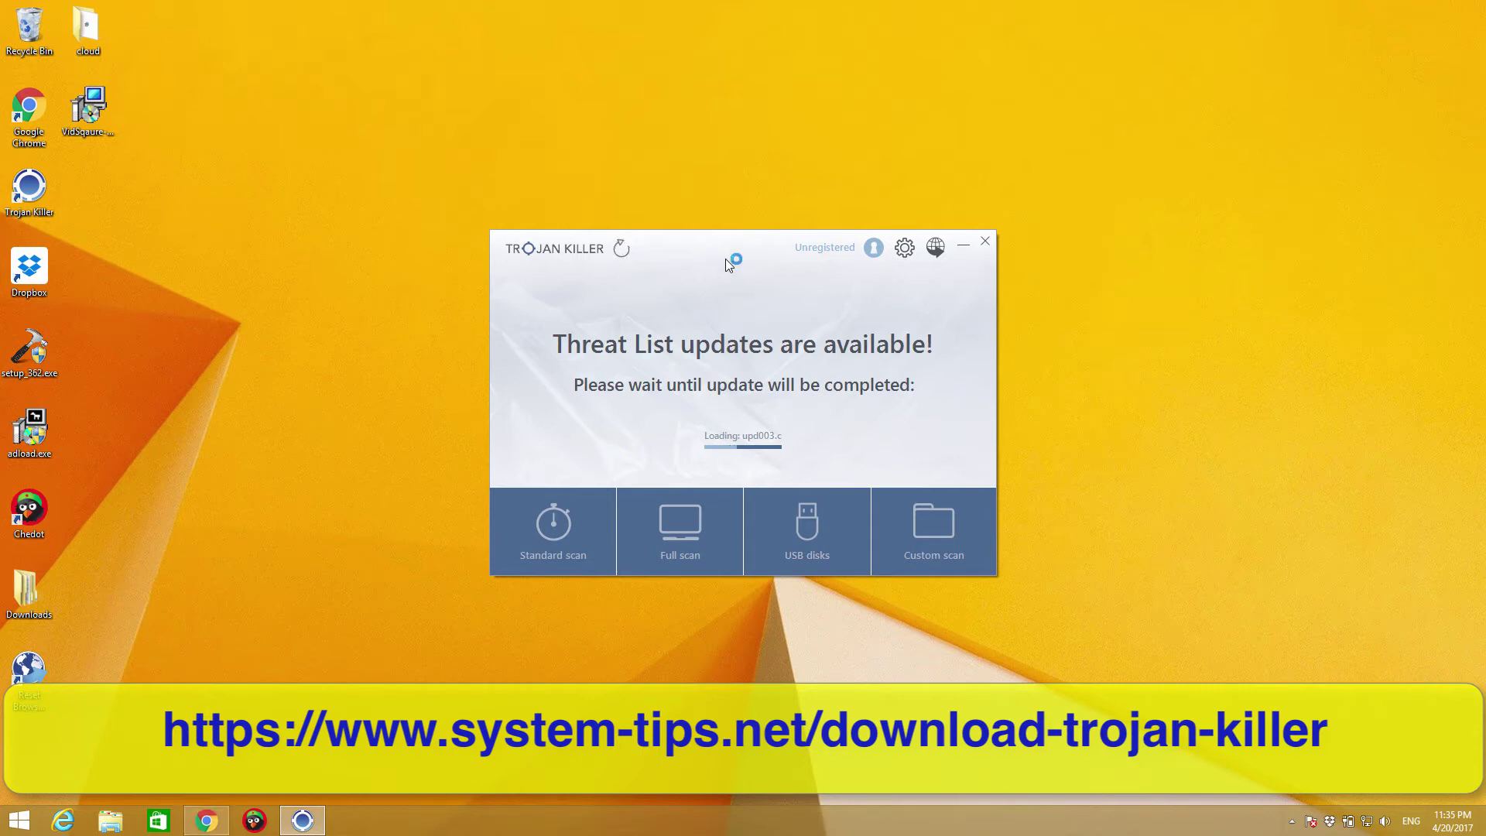
{"action": "left_click", "coordinate": [542, 51]}
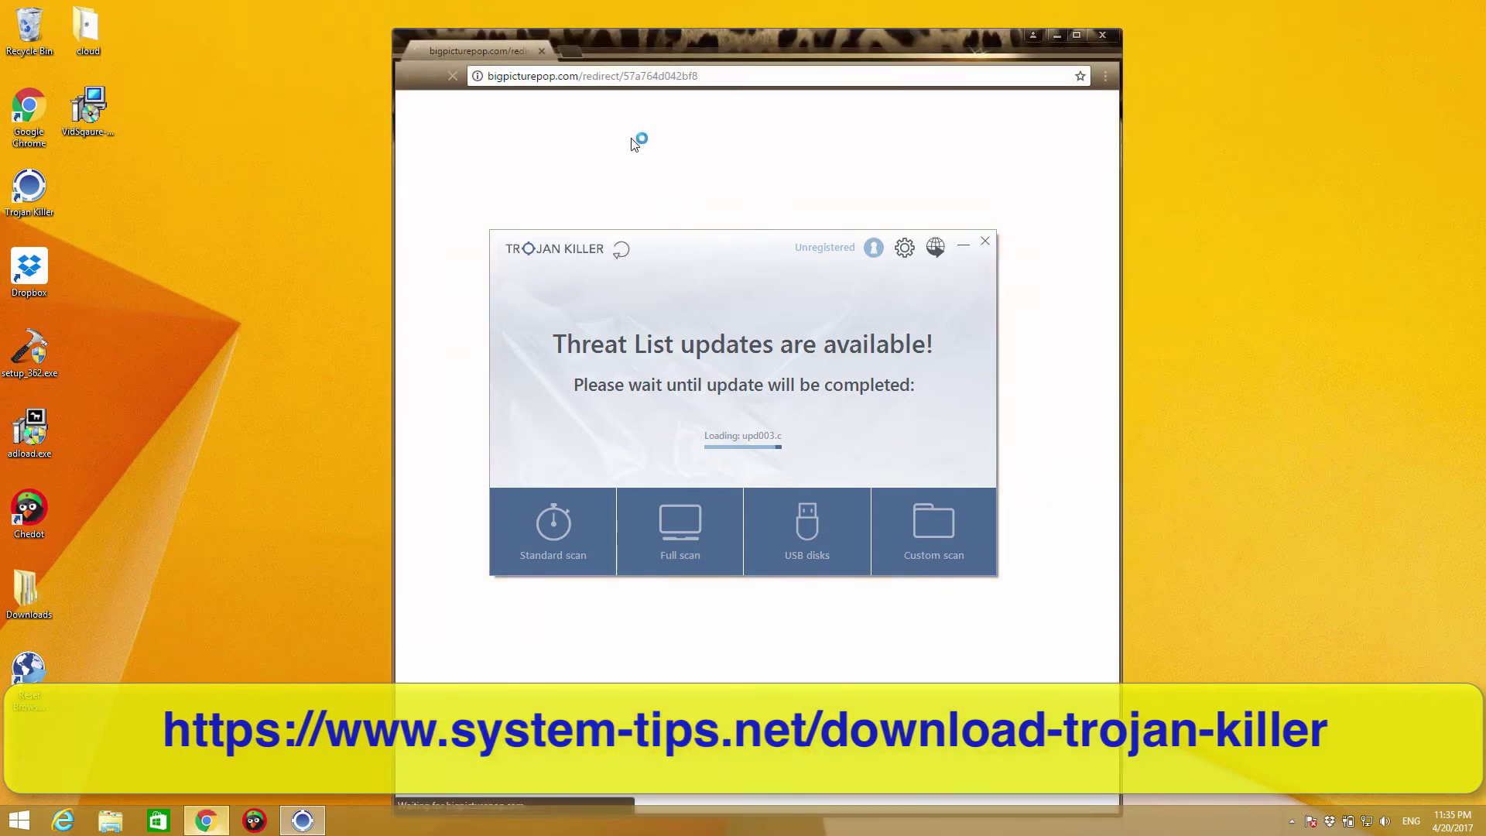
{"action": "left_click", "coordinate": [542, 51]}
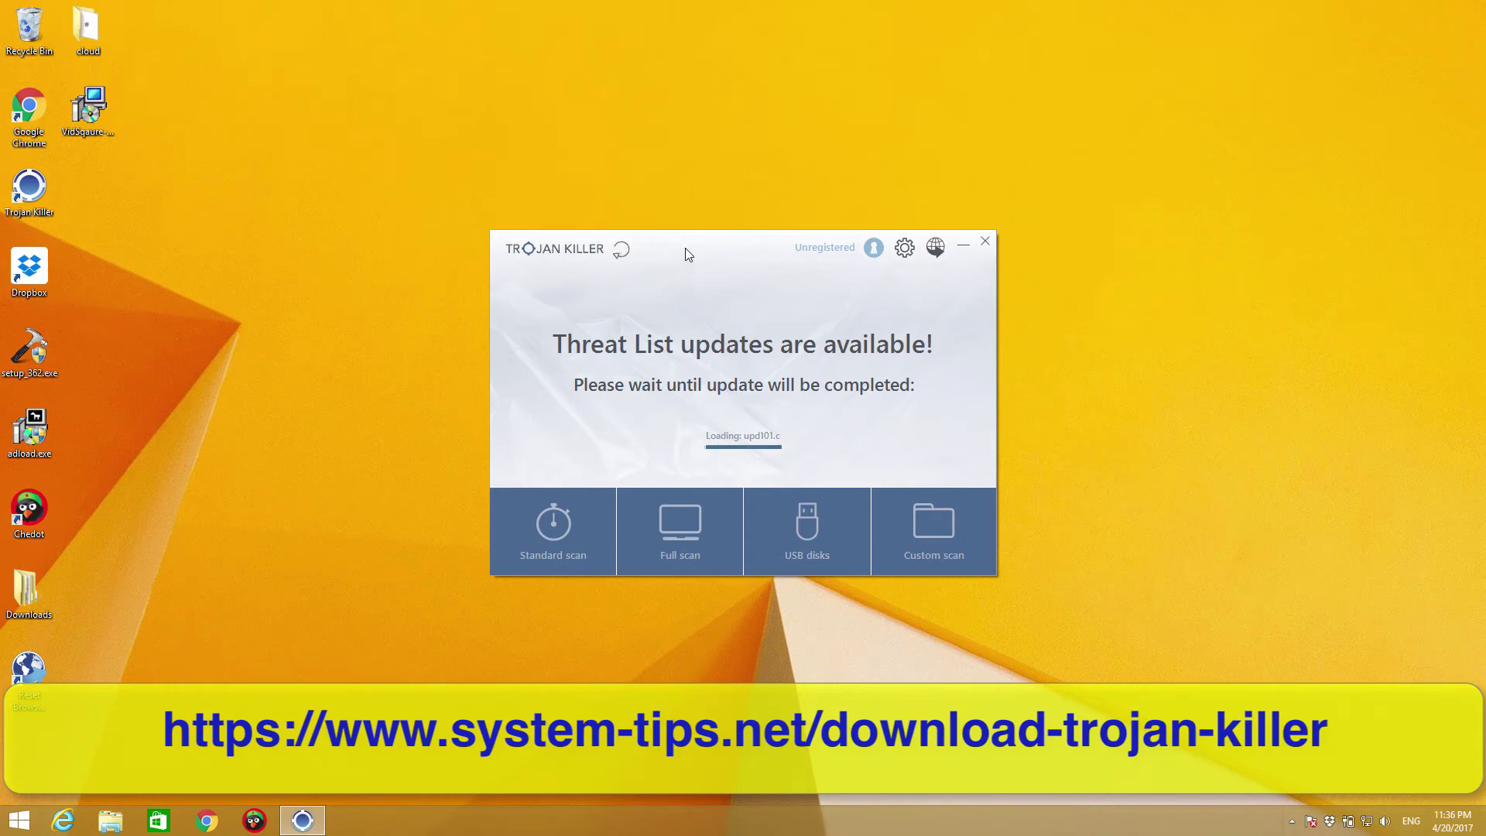
{"action": "left_click_drag", "start_coordinate": [685, 247], "coordinate": [686, 243]}
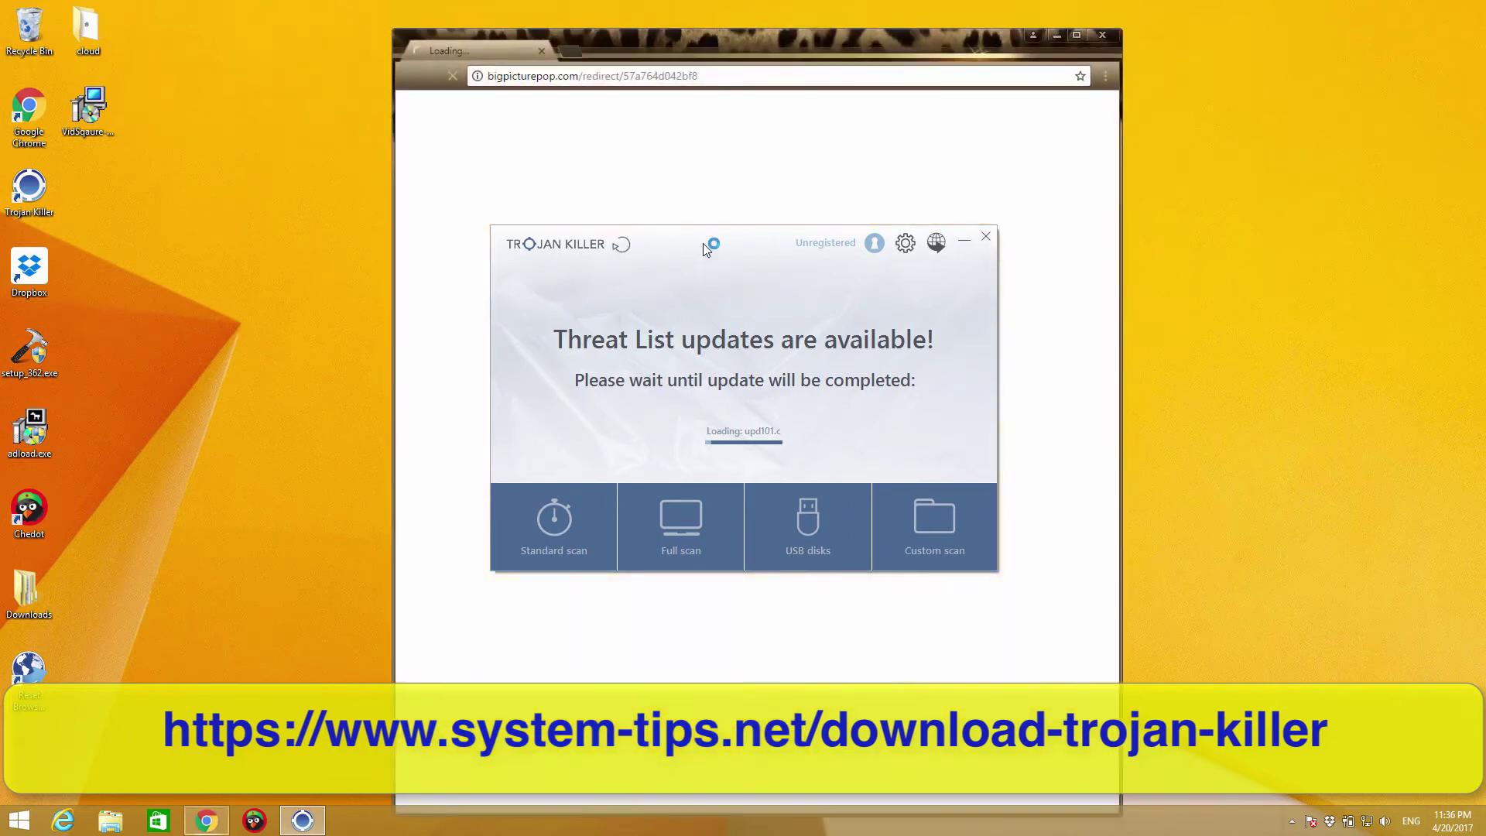
{"action": "left_click", "coordinate": [546, 51]}
{"action": "left_click", "coordinate": [542, 51]}
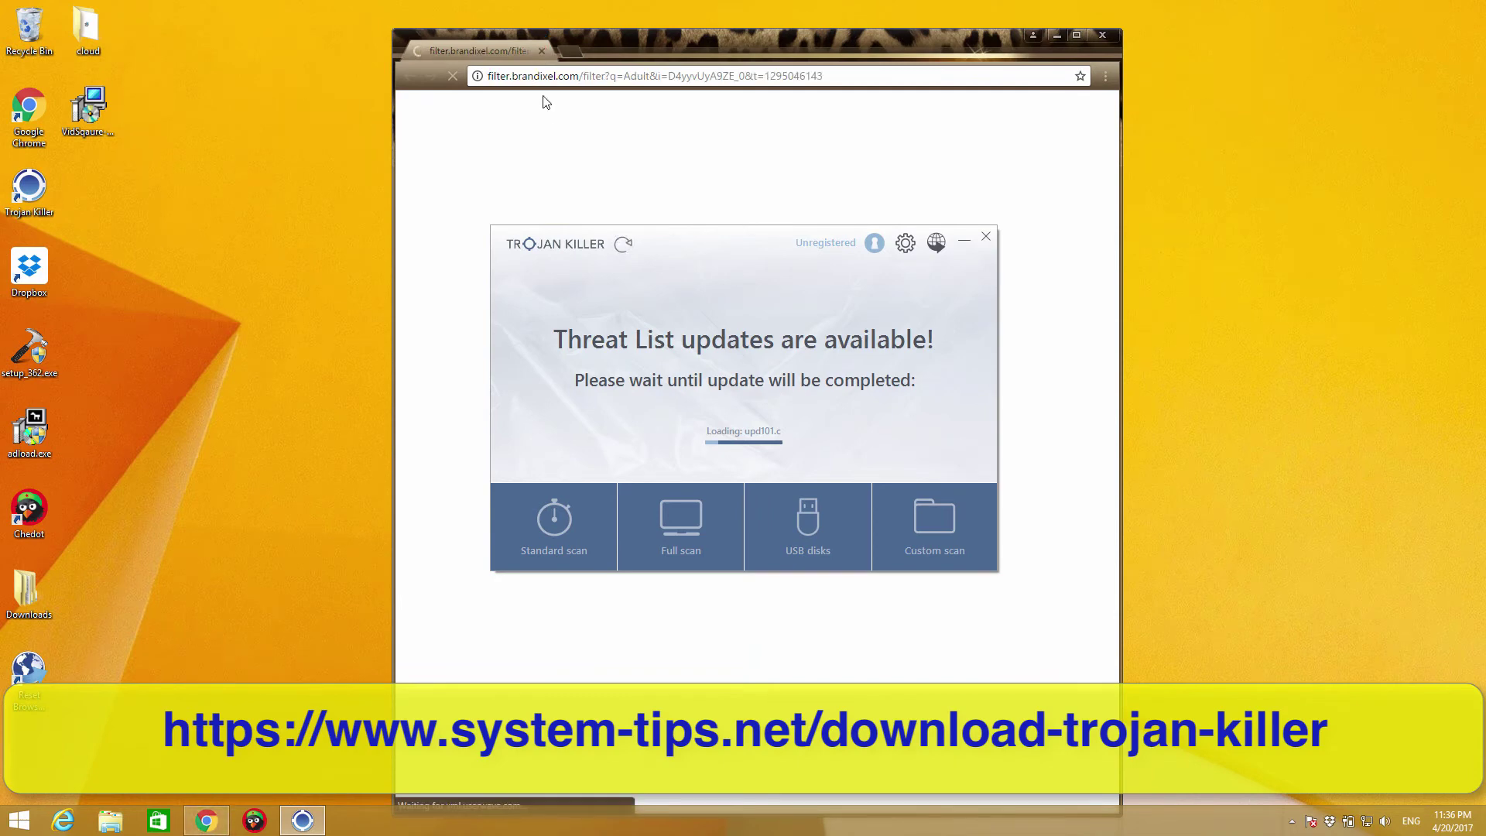
{"action": "left_click", "coordinate": [493, 76]}
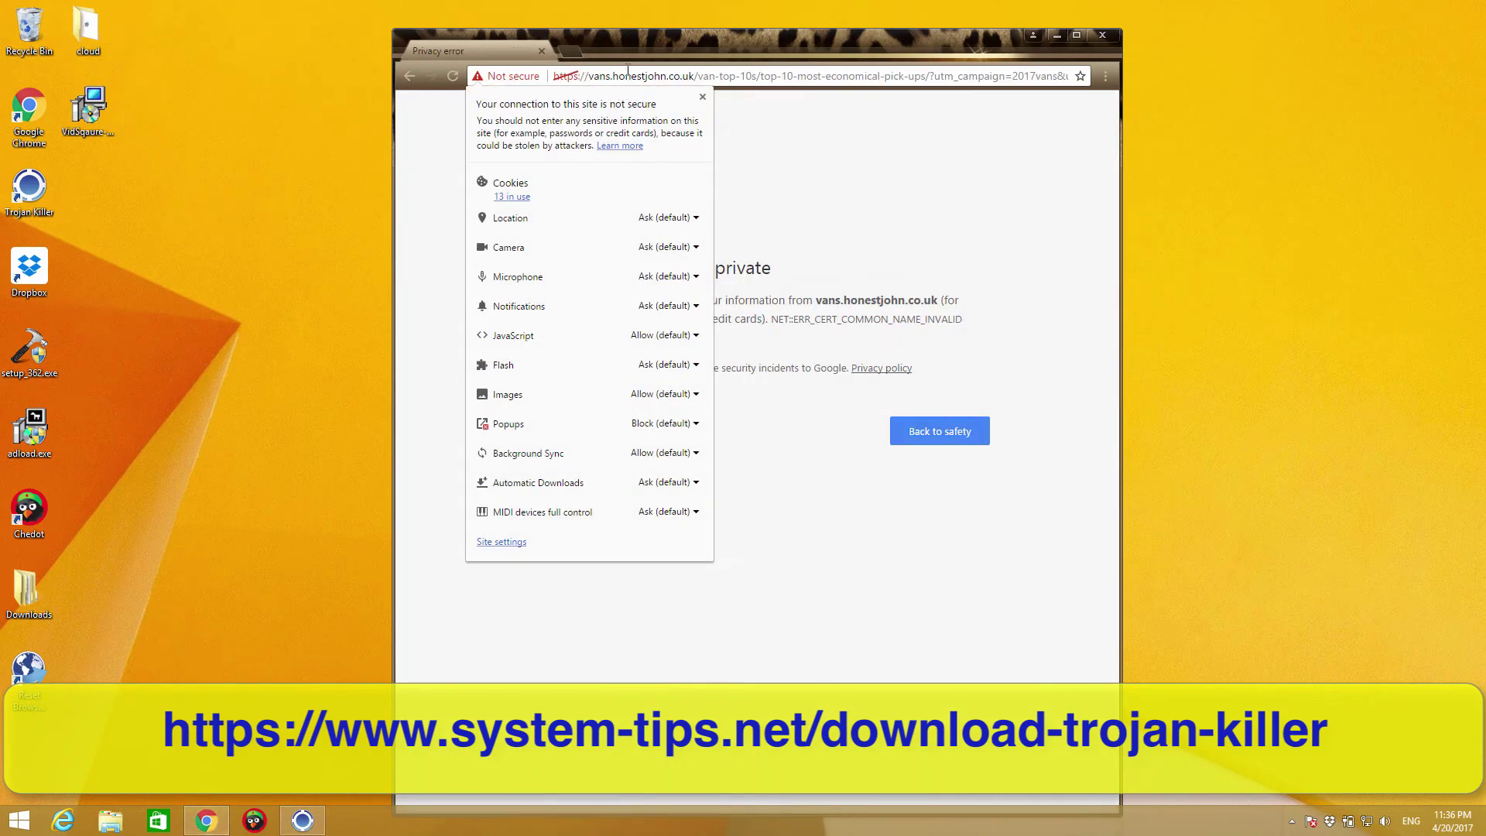
{"action": "left_click", "coordinate": [534, 51]}
Close the last adware browser window while the threat list update completes
{"action": "left_click", "coordinate": [534, 50]}
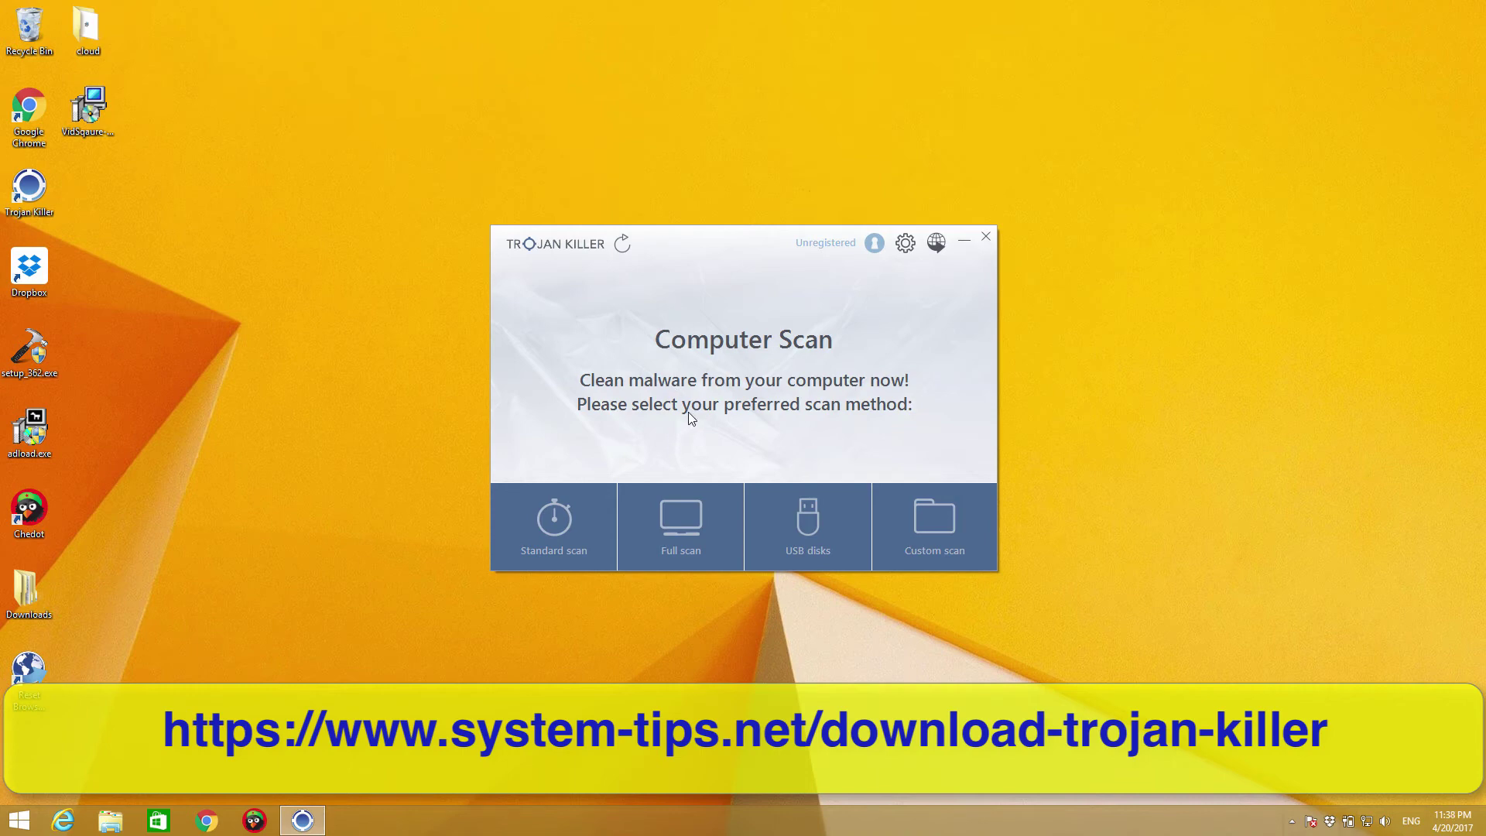
Start a Standard scan and close the adware Internet Explorer window that pops up
{"action": "left_click", "coordinate": [576, 534]}
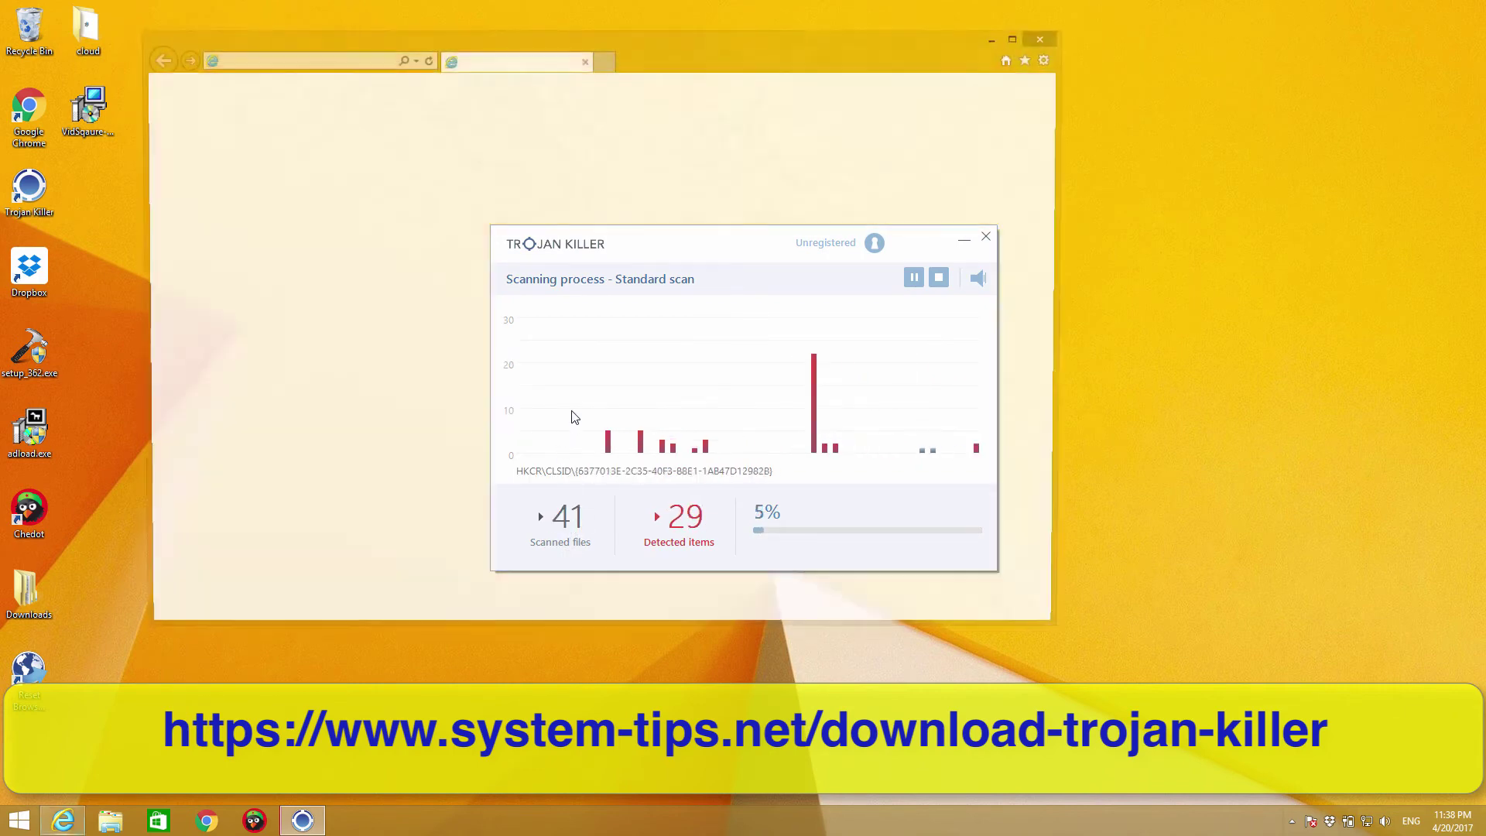
{"action": "left_click", "coordinate": [453, 61]}
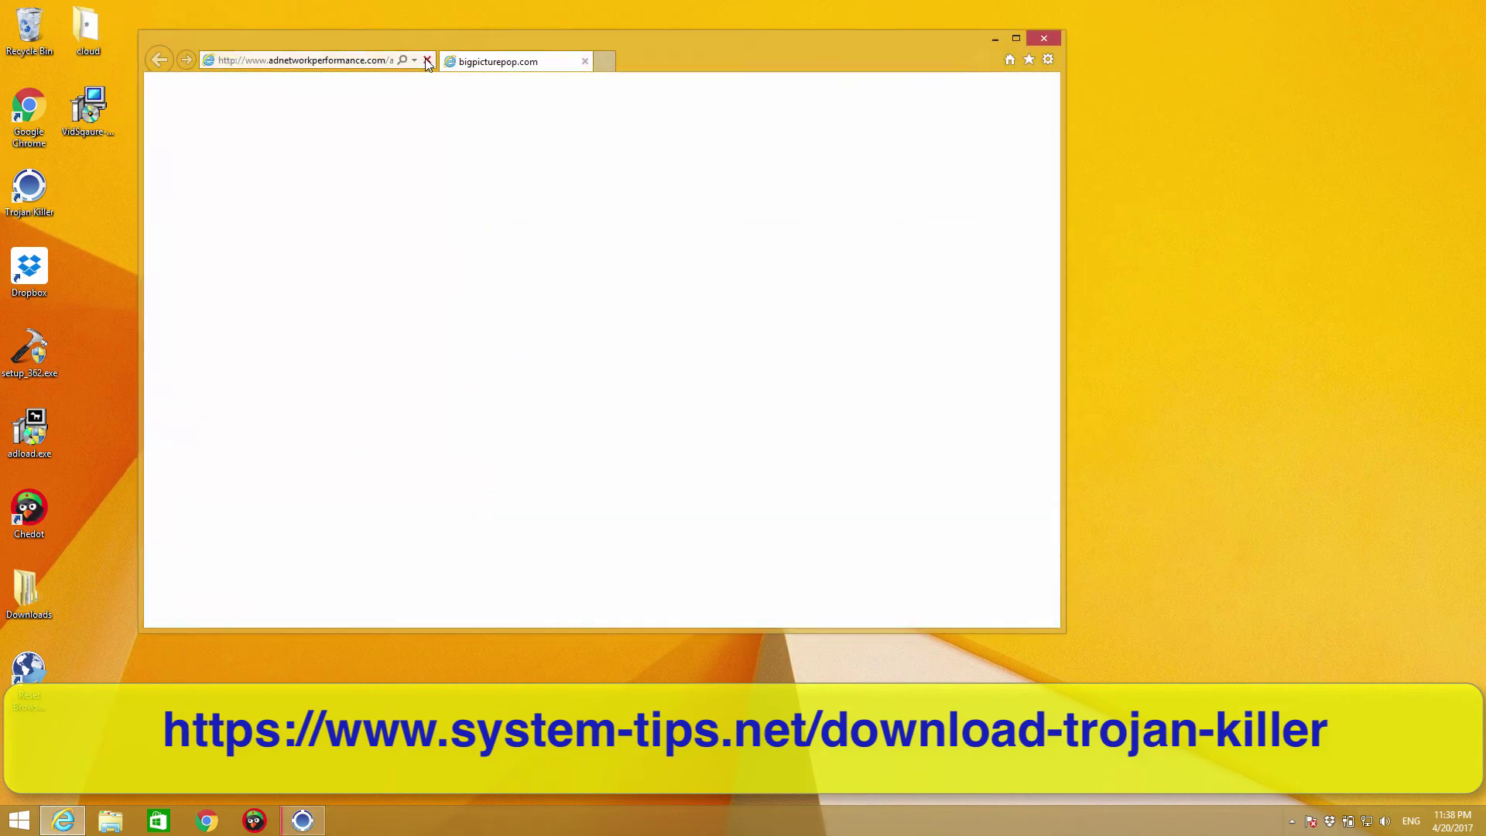
{"action": "left_click", "coordinate": [1043, 39]}
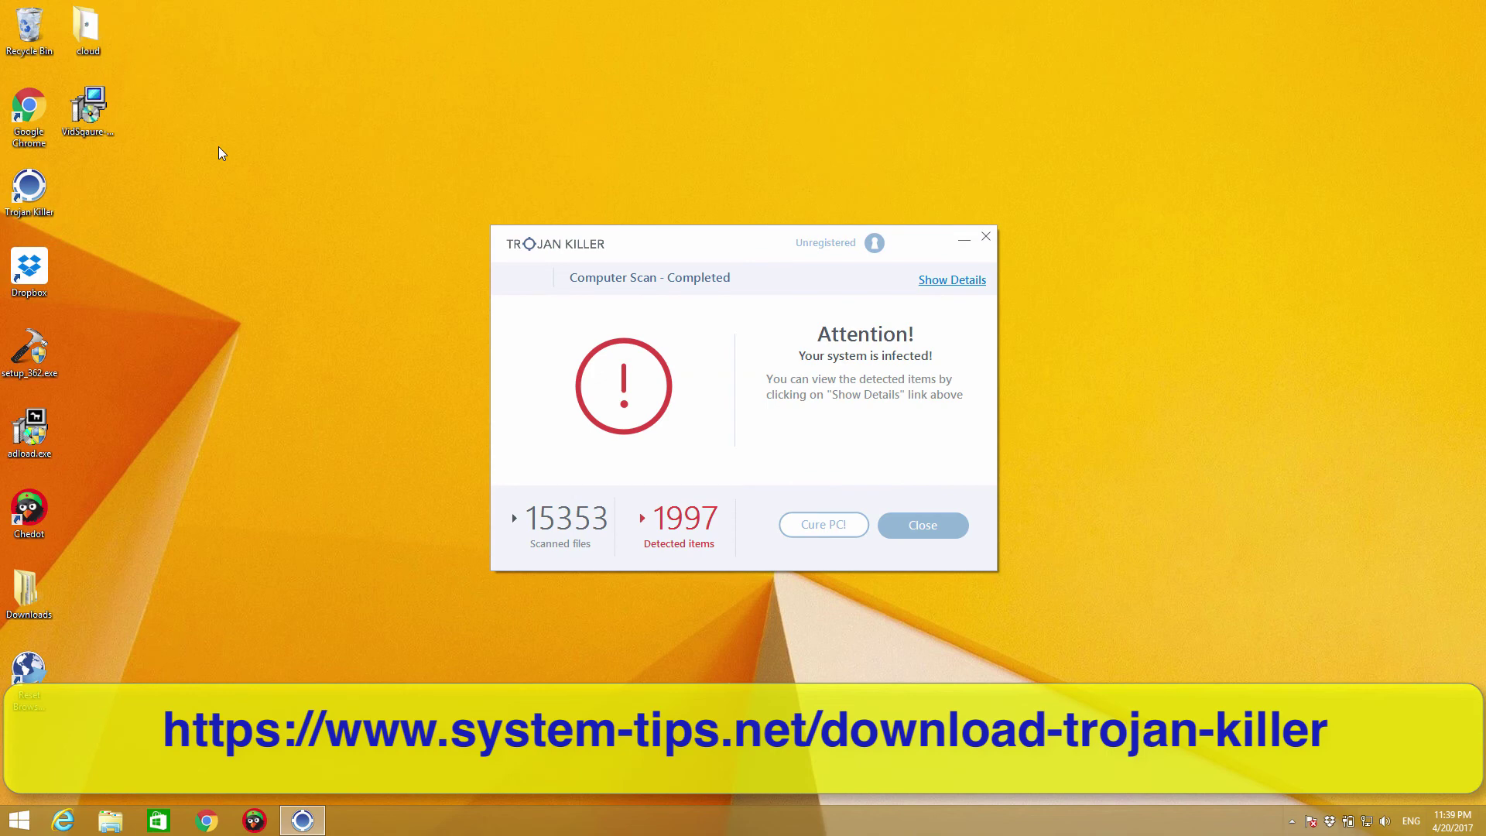
Close the adware Internet Explorer window covering the scan results
{"action": "left_click", "coordinate": [680, 539]}
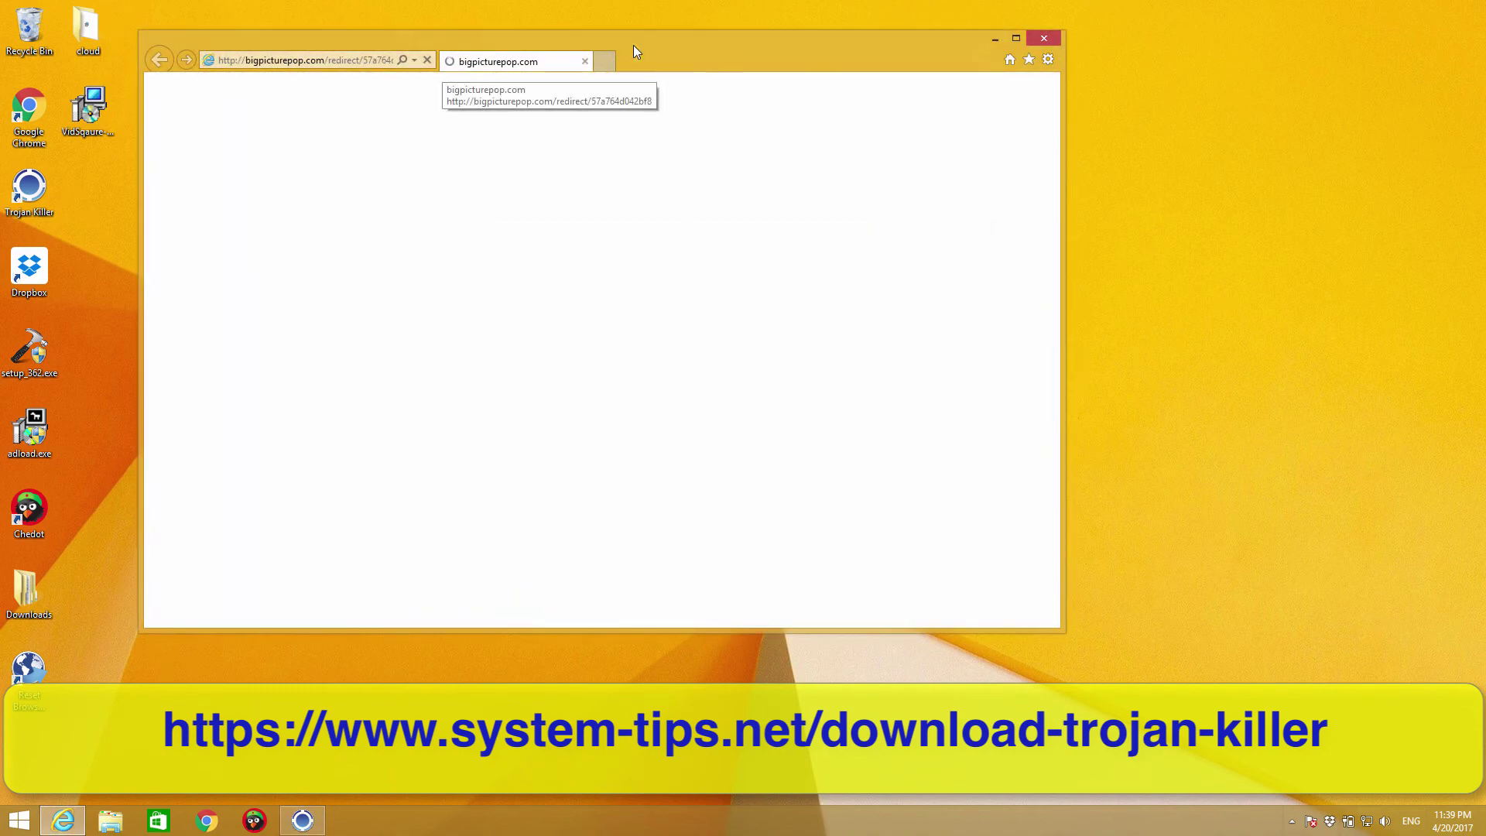
{"action": "left_click", "coordinate": [1042, 40]}
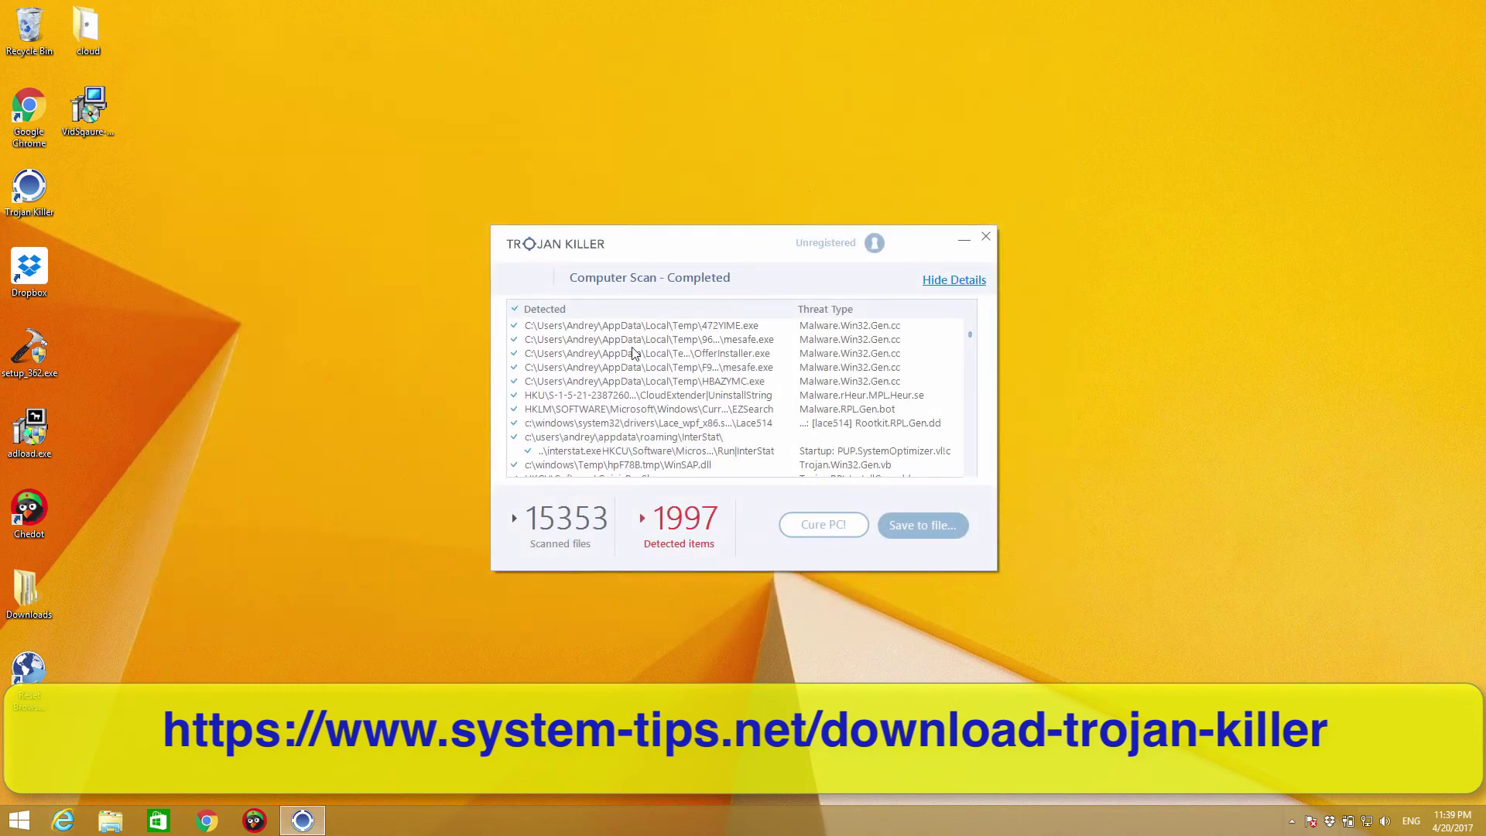
{"action": "left_click", "coordinate": [679, 541]}
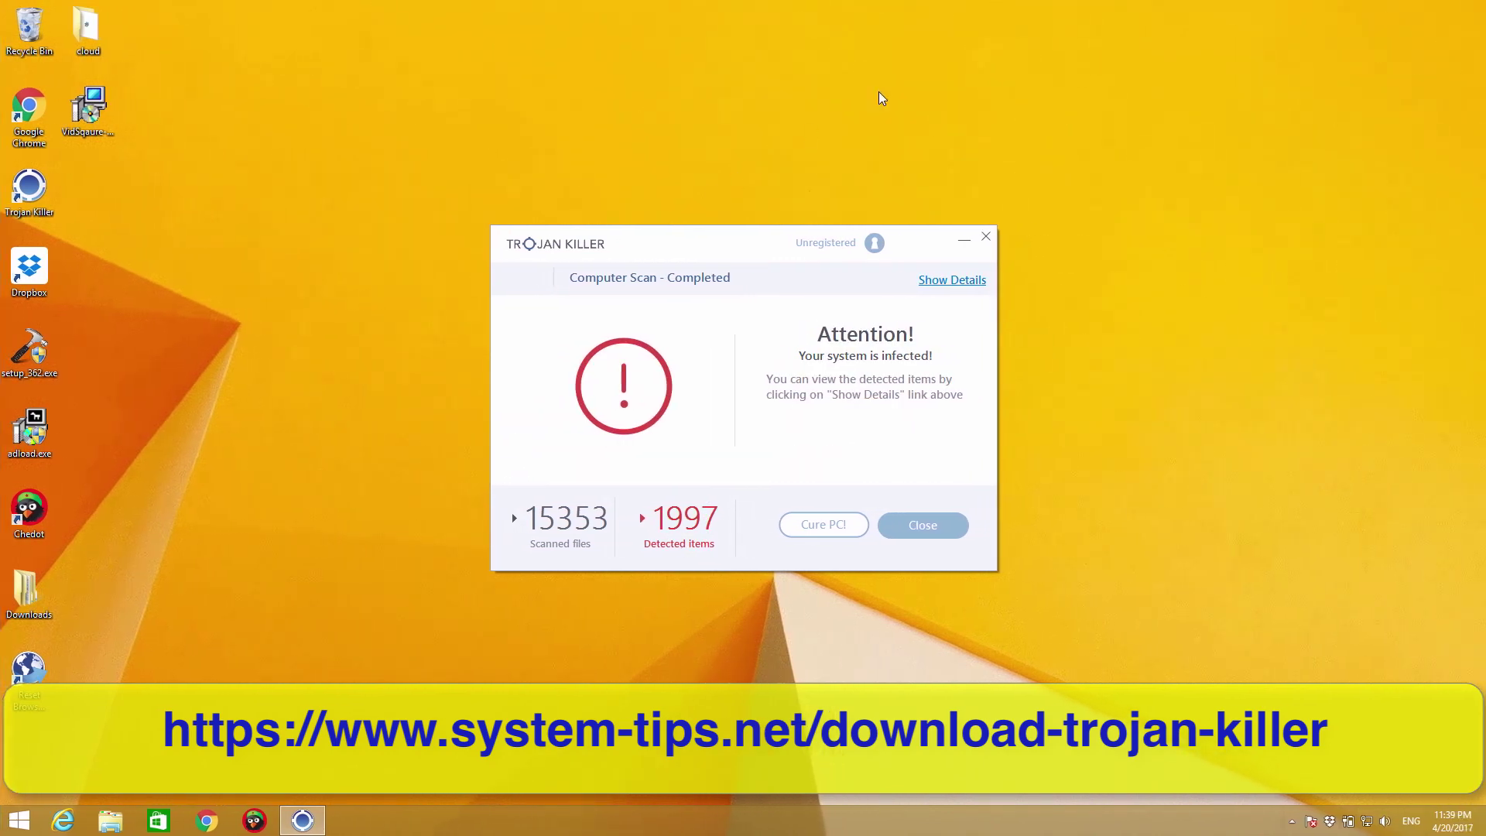
Reopen the detected items list and scroll down to the Locales entries
{"action": "left_click", "coordinate": [932, 280]}
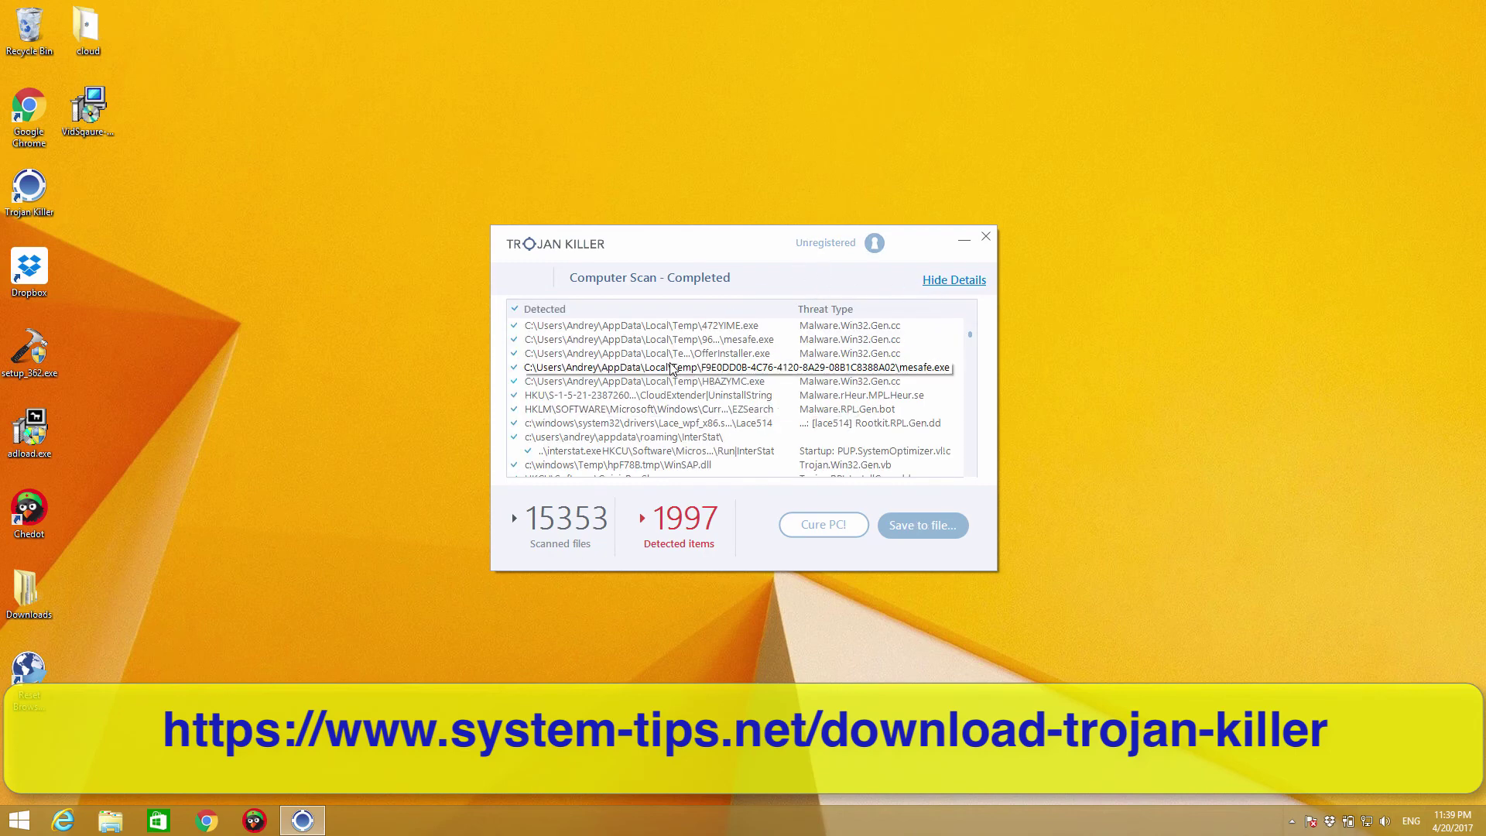
{"action": "scroll", "coordinate": [676, 381], "scroll_direction": "down", "scroll_amount": 8}
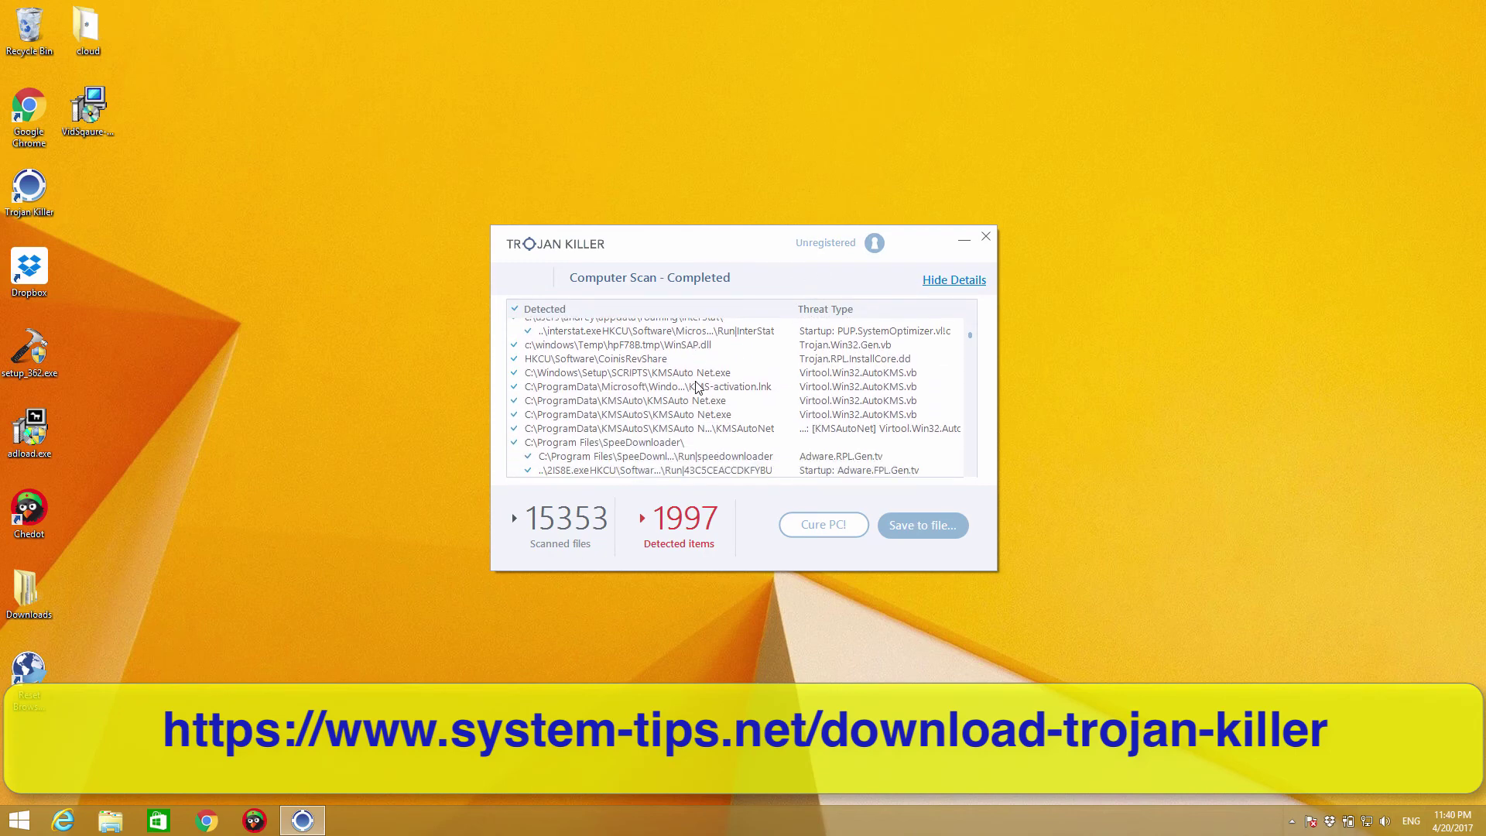
{"action": "scroll", "coordinate": [695, 382], "scroll_direction": "down", "scroll_amount": 8}
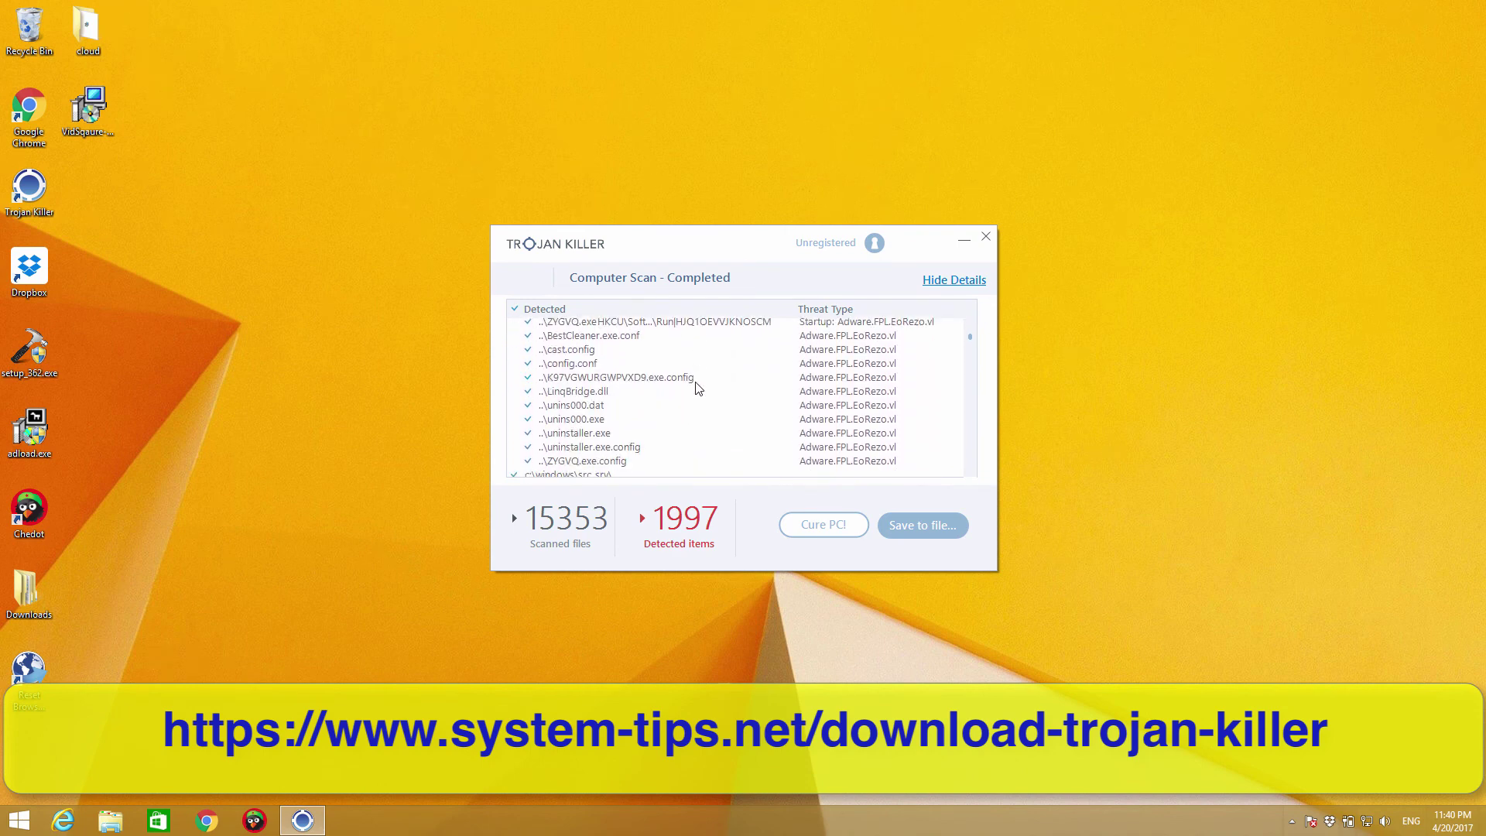
{"action": "scroll", "coordinate": [701, 398], "scroll_direction": "down", "scroll_amount": 8}
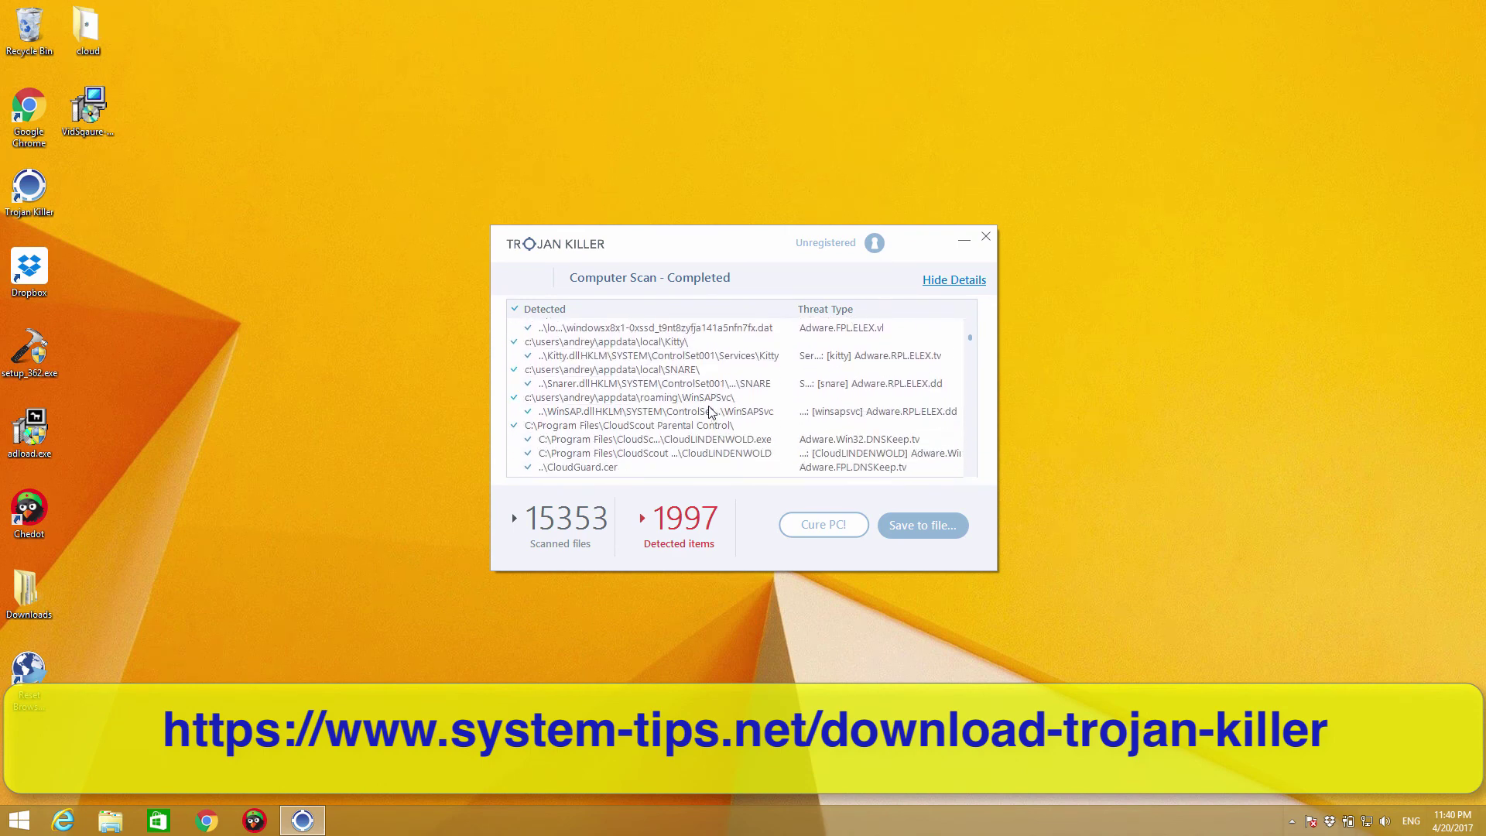
{"action": "scroll", "coordinate": [712, 412], "scroll_direction": "down", "scroll_amount": 4}
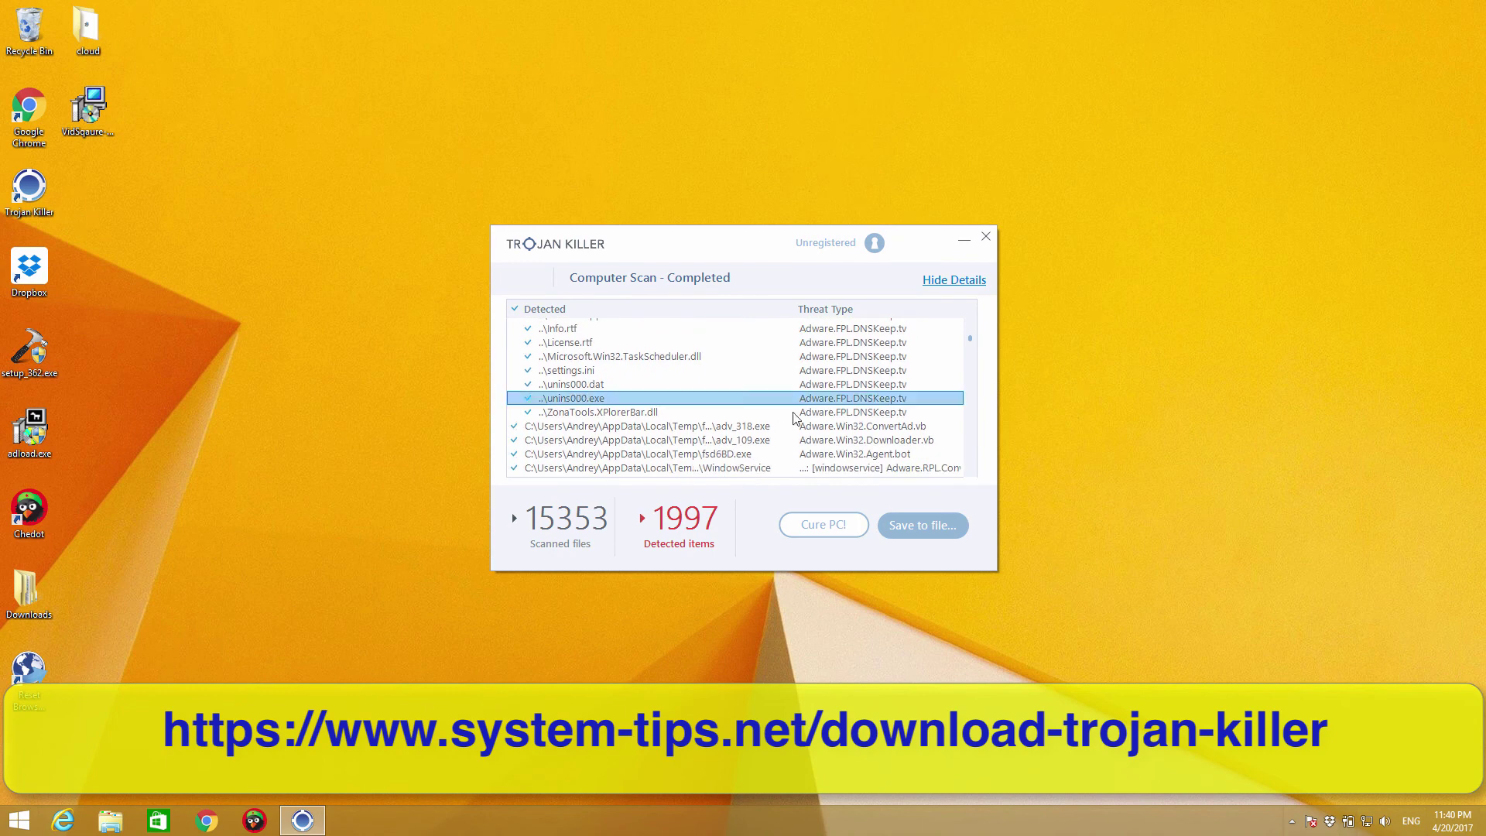
{"action": "scroll", "coordinate": [781, 418], "scroll_direction": "down", "scroll_amount": 2}
{"action": "scroll", "coordinate": [780, 420], "scroll_direction": "down", "scroll_amount": 6}
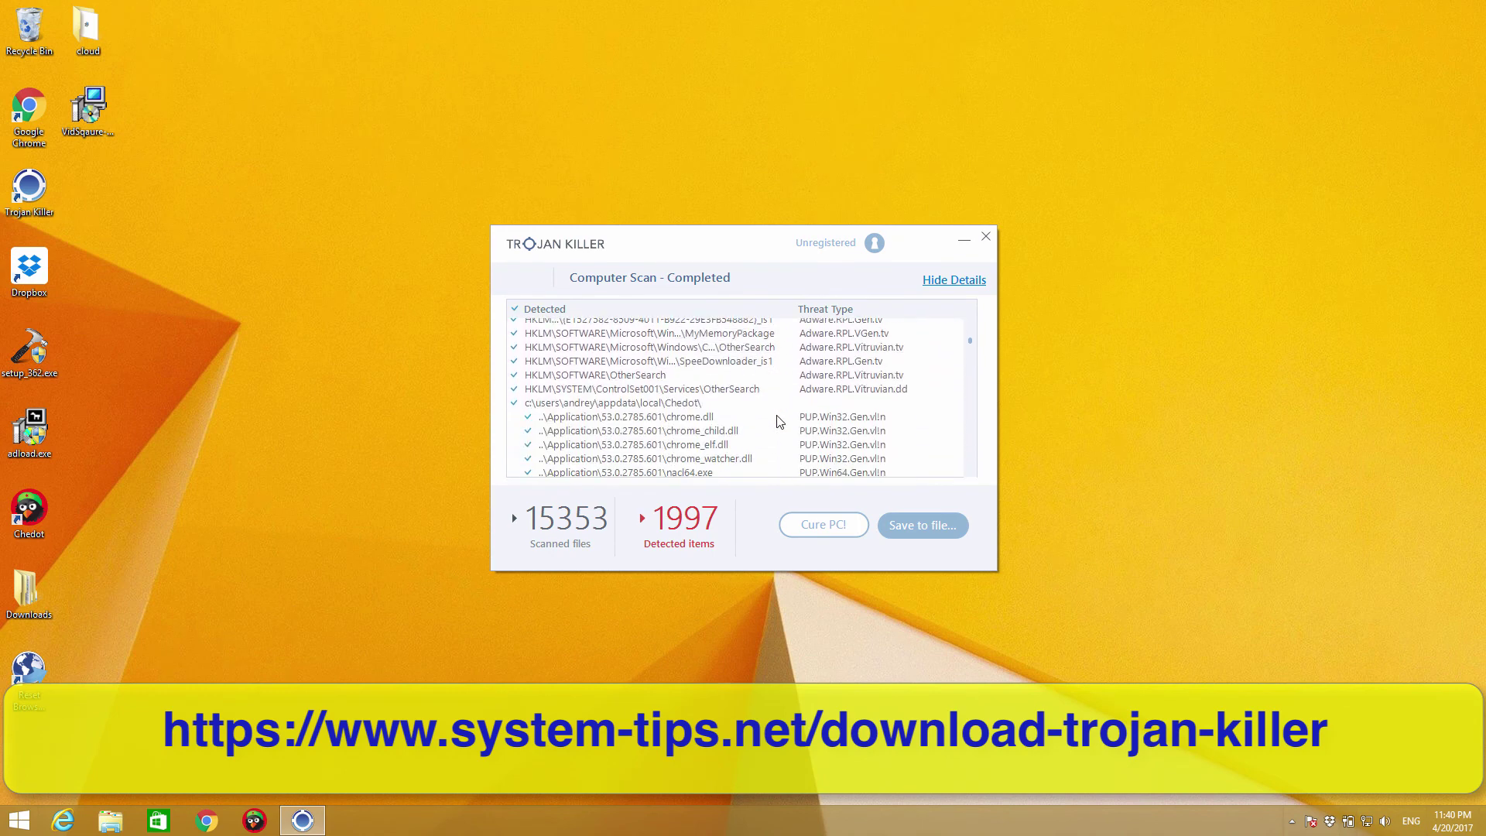
{"action": "scroll", "coordinate": [780, 421], "scroll_direction": "down", "scroll_amount": 8}
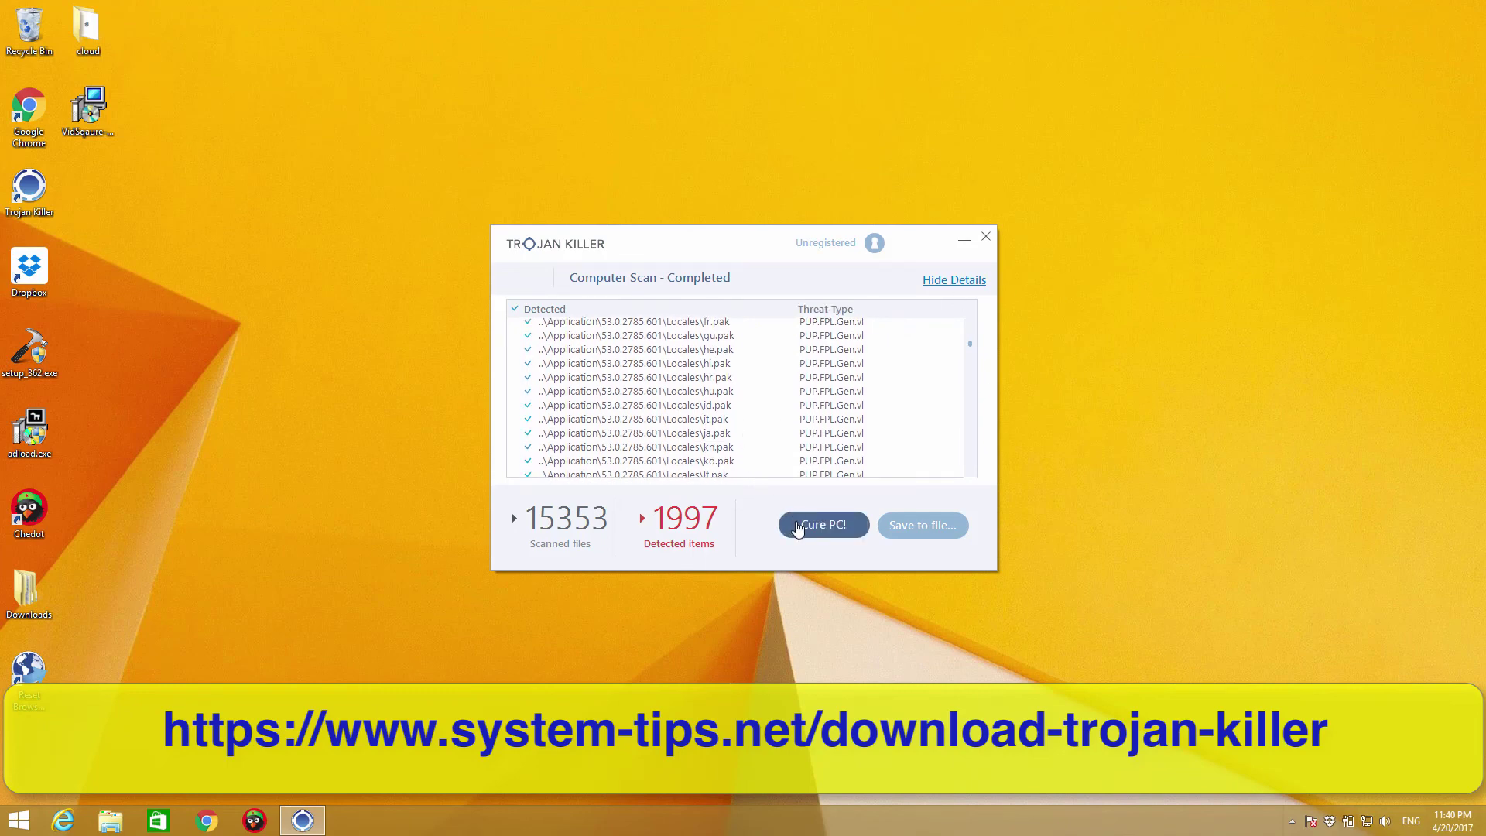
Try Cure PC!, see the licence-required notice, and return to the 1997-item scan results
{"action": "left_click", "coordinate": [836, 529]}
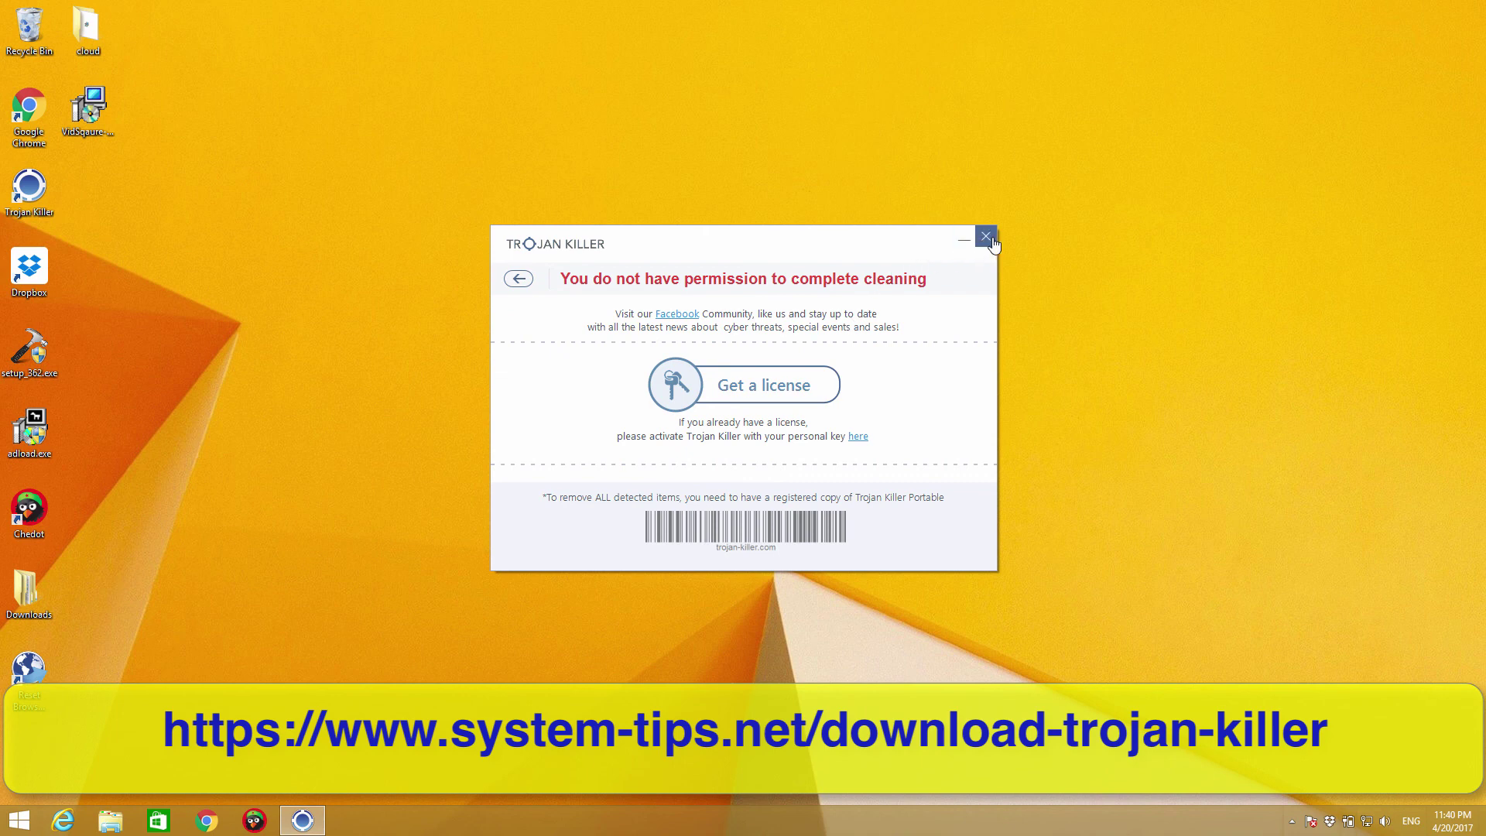
{"action": "left_click", "coordinate": [519, 280]}
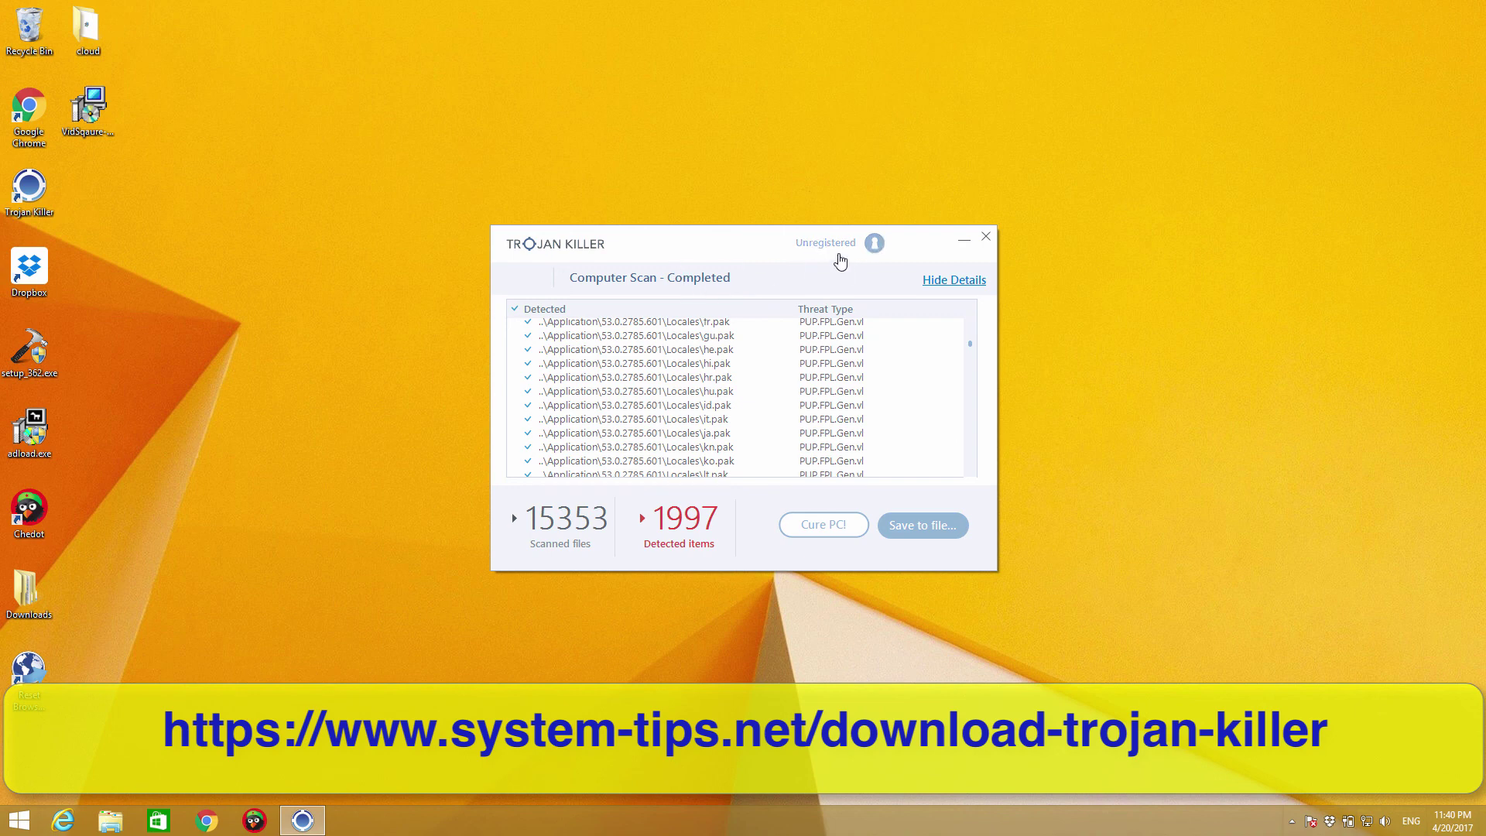
Close Trojan Killer and confirm Yes in the unfinished-removal warning to exit
{"action": "left_click", "coordinate": [986, 238]}
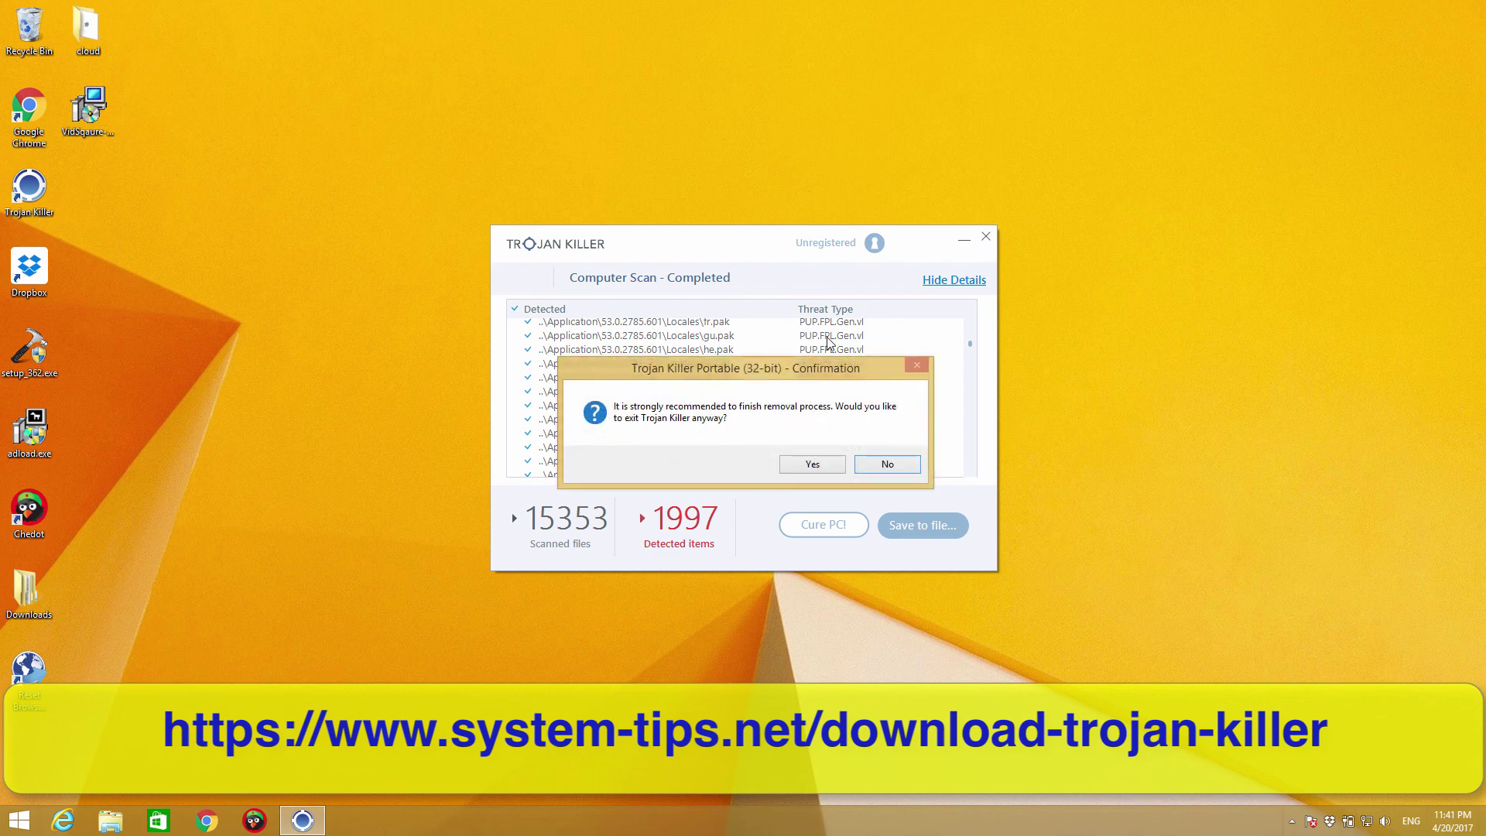
{"action": "left_click_drag", "start_coordinate": [764, 369], "coordinate": [759, 523]}
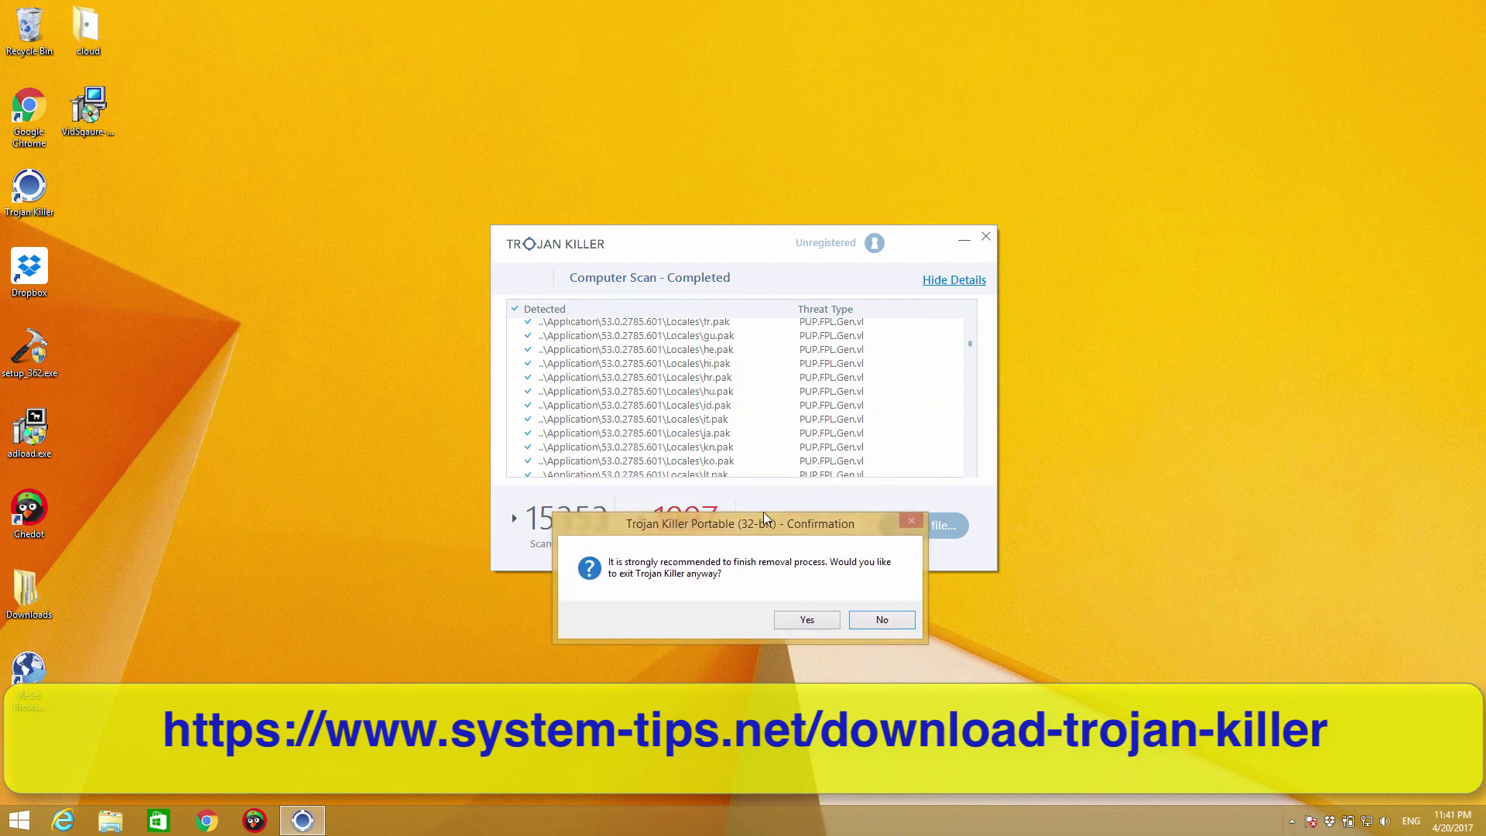
{"action": "left_click", "coordinate": [794, 622]}
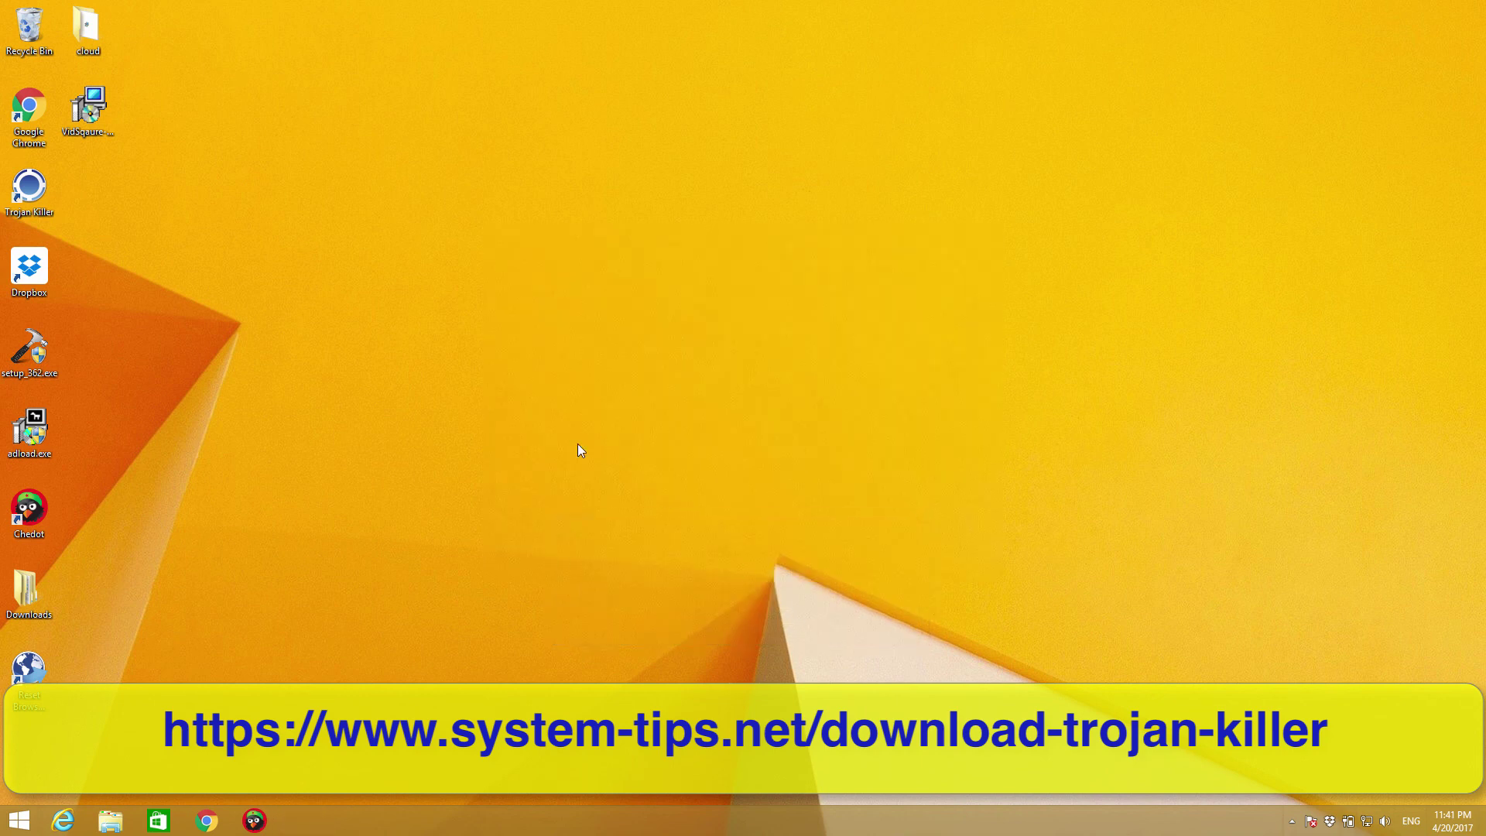